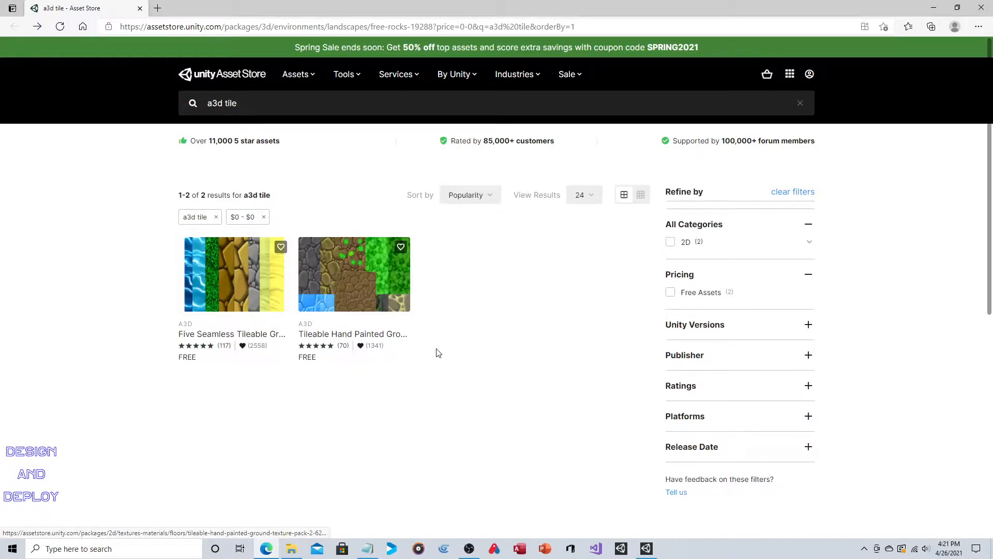
Switch to the Unity editor with the A3D project's SampleScene.
{"action": "left_click", "coordinate": [646, 548]}
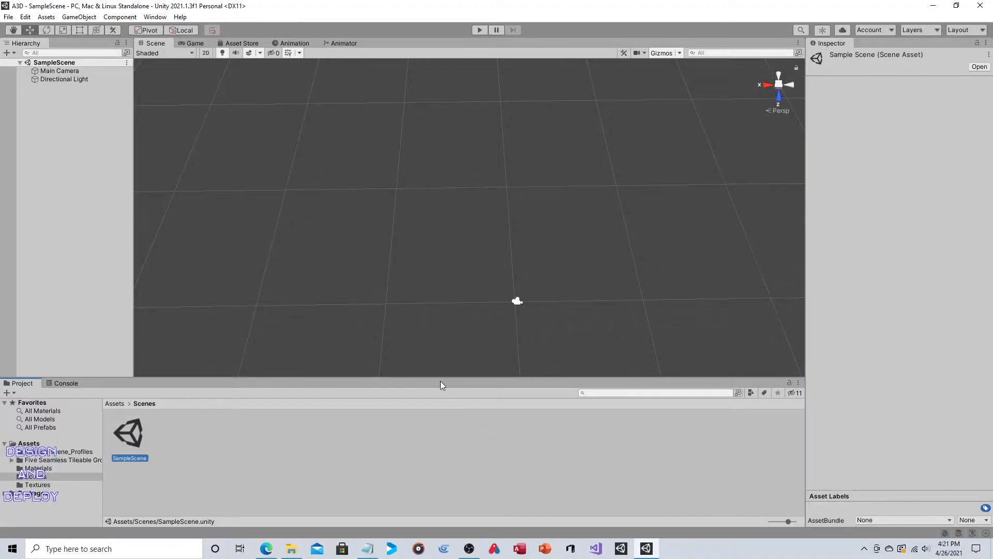
{"action": "left_click", "coordinate": [155, 17]}
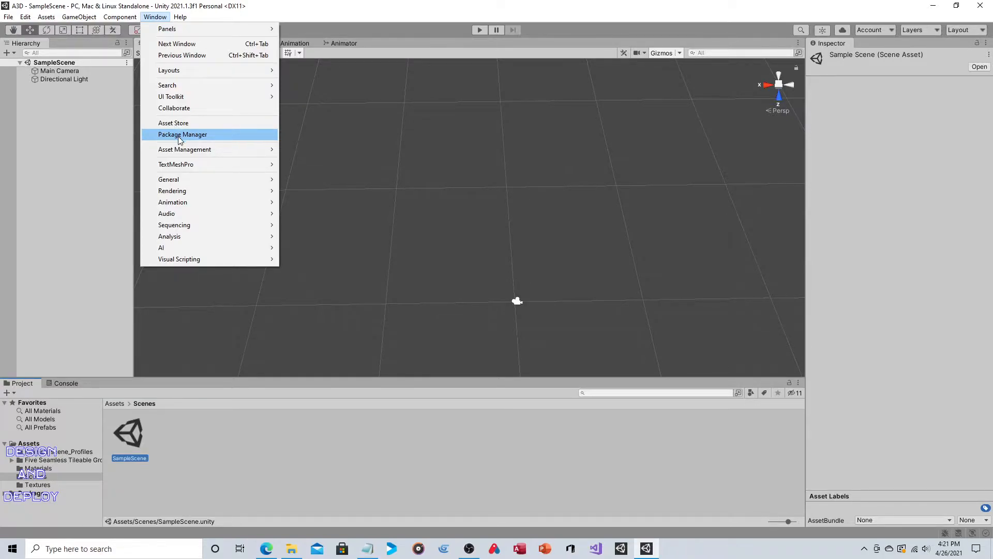
{"action": "left_click", "coordinate": [212, 473]}
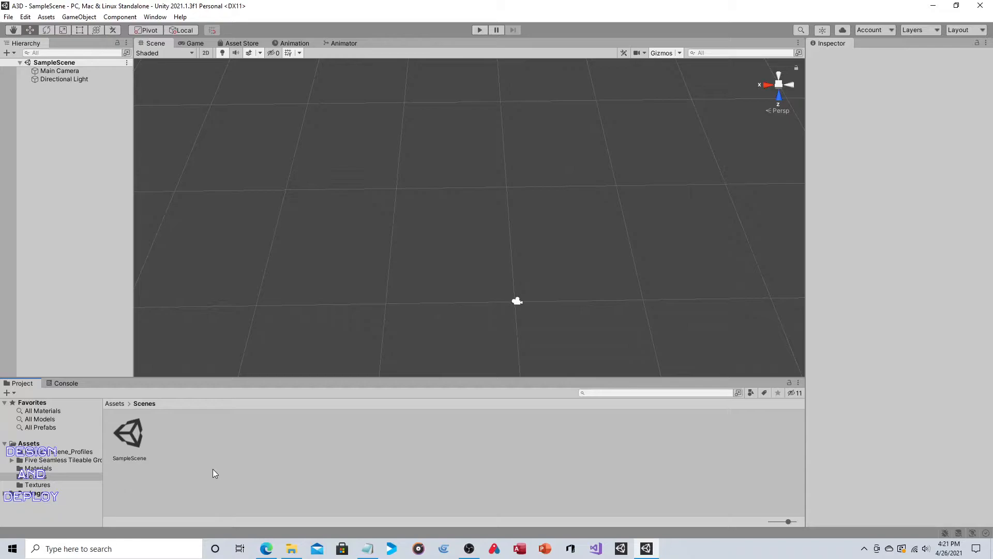
Look through the project's Five Seamless Tileable Ground Textures, Materials and Textures asset folders.
{"action": "left_click", "coordinate": [42, 459]}
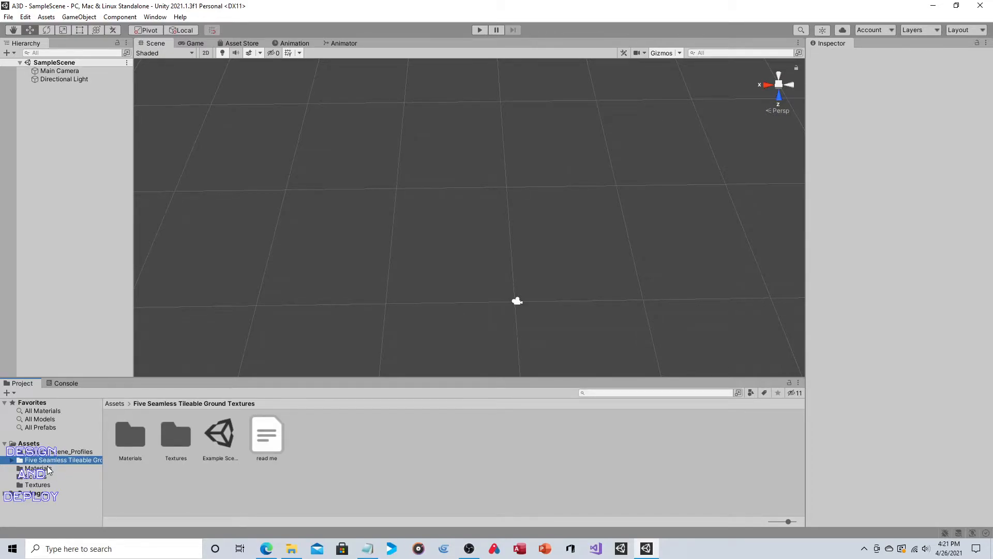
{"action": "left_click", "coordinate": [48, 469]}
{"action": "left_click", "coordinate": [49, 485]}
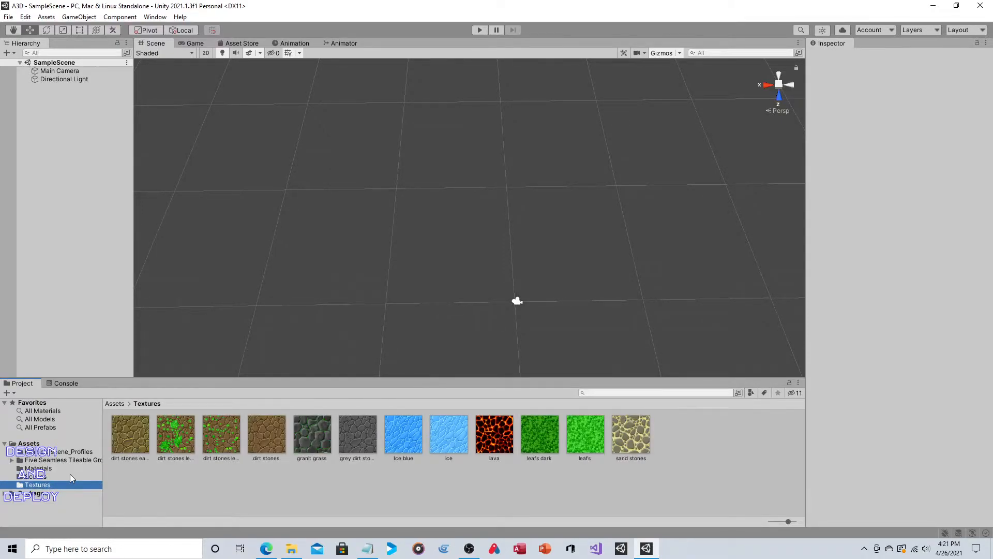
{"action": "left_click", "coordinate": [30, 444]}
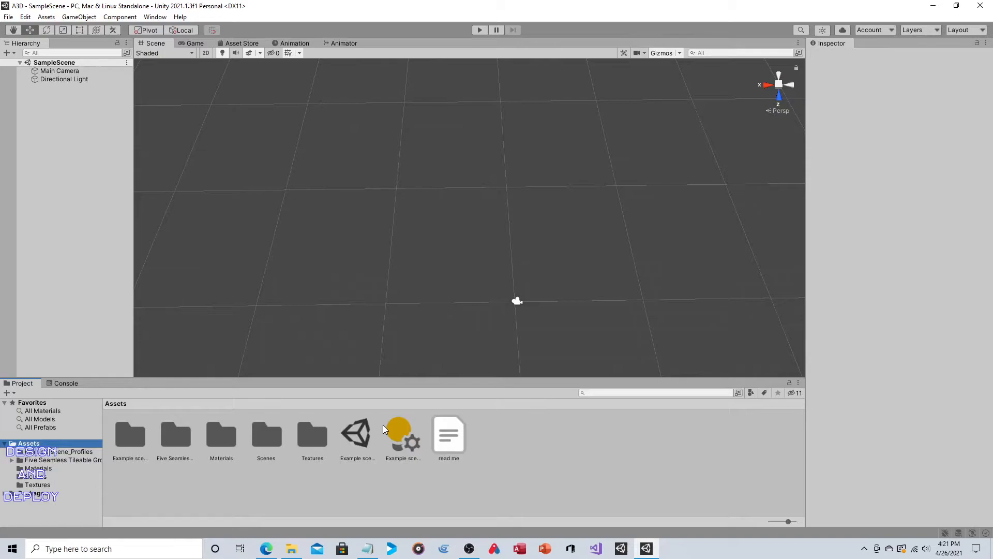
{"action": "left_click", "coordinate": [51, 468]}
{"action": "left_click", "coordinate": [45, 485]}
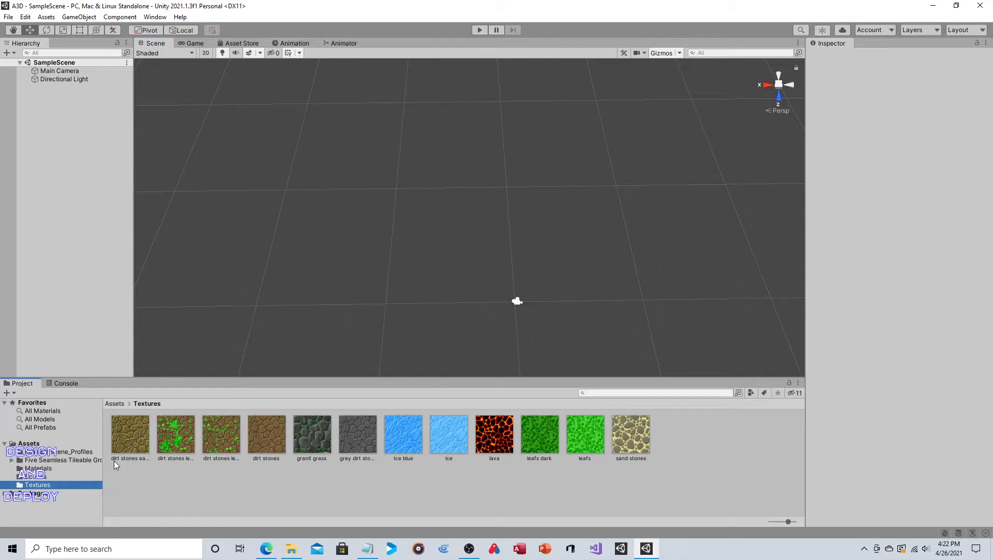
View the textures supplied inside the Five Seamless Tileable Ground Textures folder.
{"action": "left_click", "coordinate": [61, 460]}
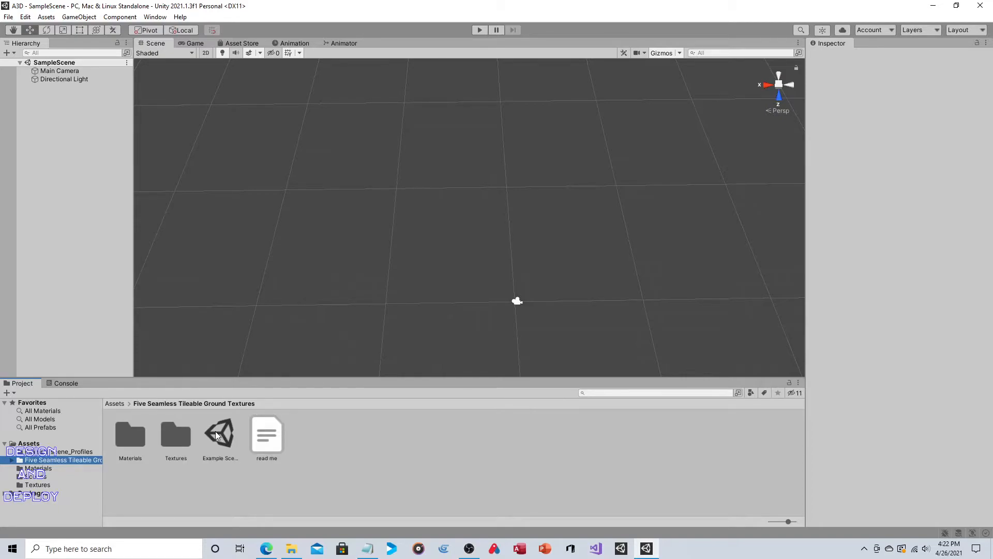
{"action": "double_click", "coordinate": [176, 436]}
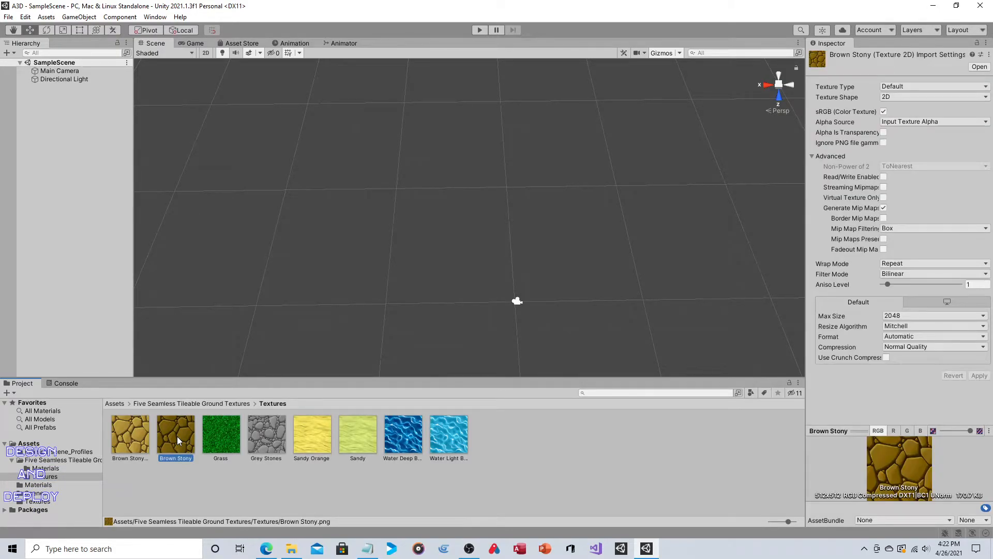
{"action": "left_click", "coordinate": [163, 404]}
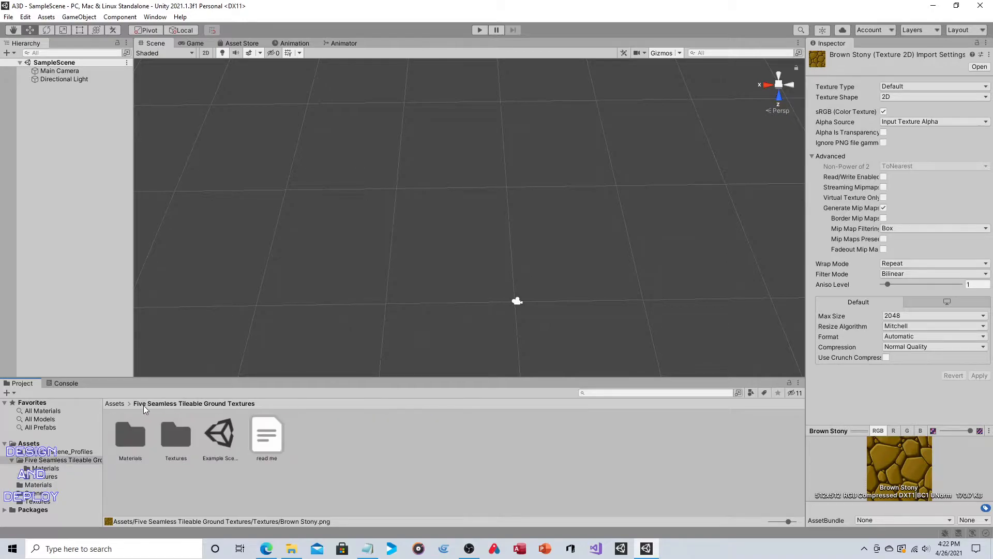
Inspect the main map tiling values of the Brown Stony Light material in the pack's Materials folder.
{"action": "double_click", "coordinate": [136, 437]}
{"action": "left_click", "coordinate": [138, 437]}
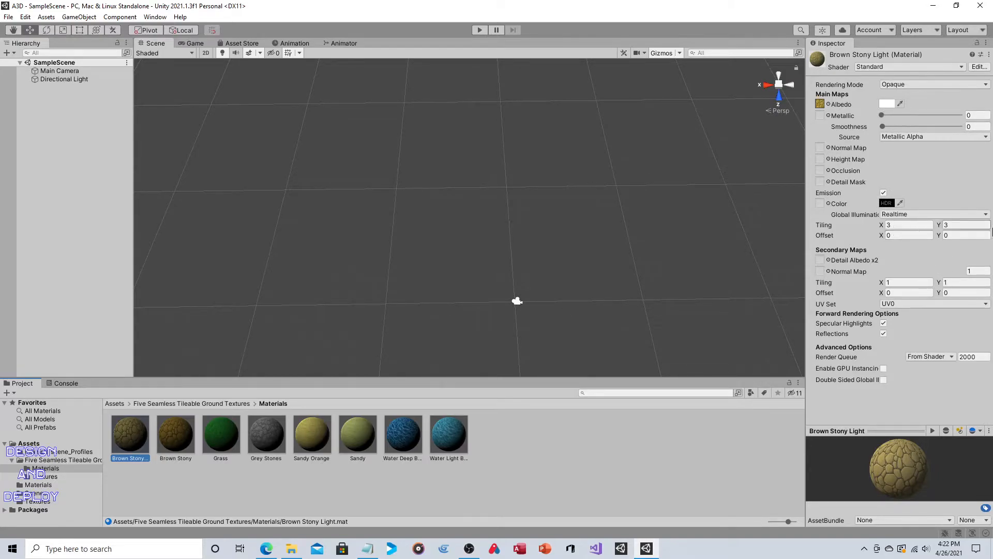
{"action": "left_click", "coordinate": [909, 225]}
{"action": "left_click", "coordinate": [946, 224]}
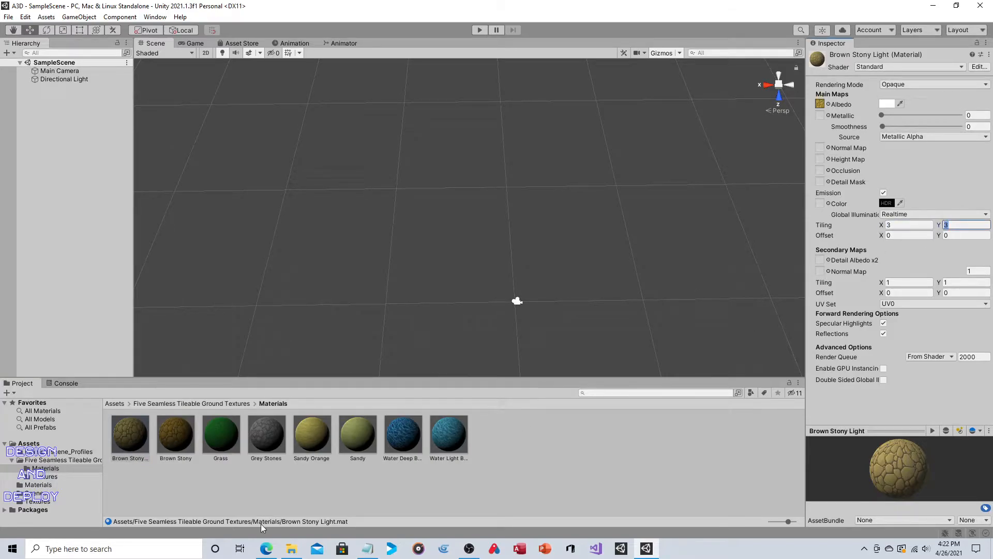
Open the Example Scene from the Five Seamless Tileable Ground Textures folder and frame its textured planes and spheres.
{"action": "left_click", "coordinate": [221, 404]}
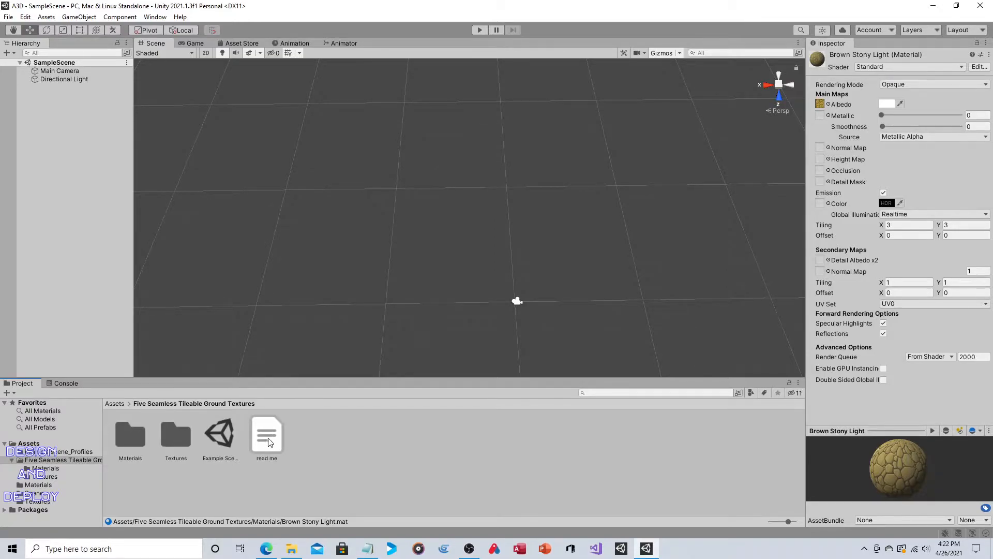
{"action": "double_click", "coordinate": [224, 431]}
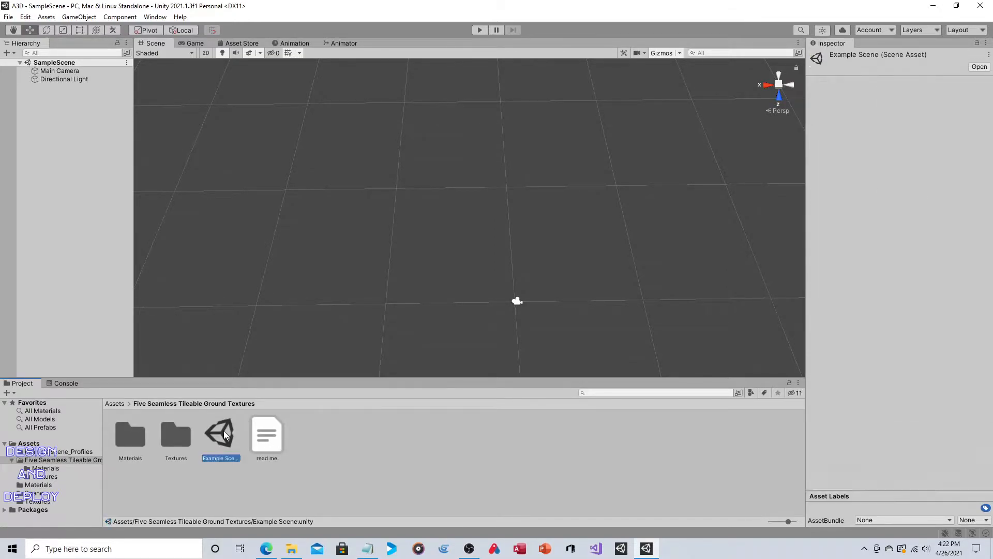
{"action": "middle_click_drag", "start_coordinate": [404, 220], "coordinate": [433, 168]}
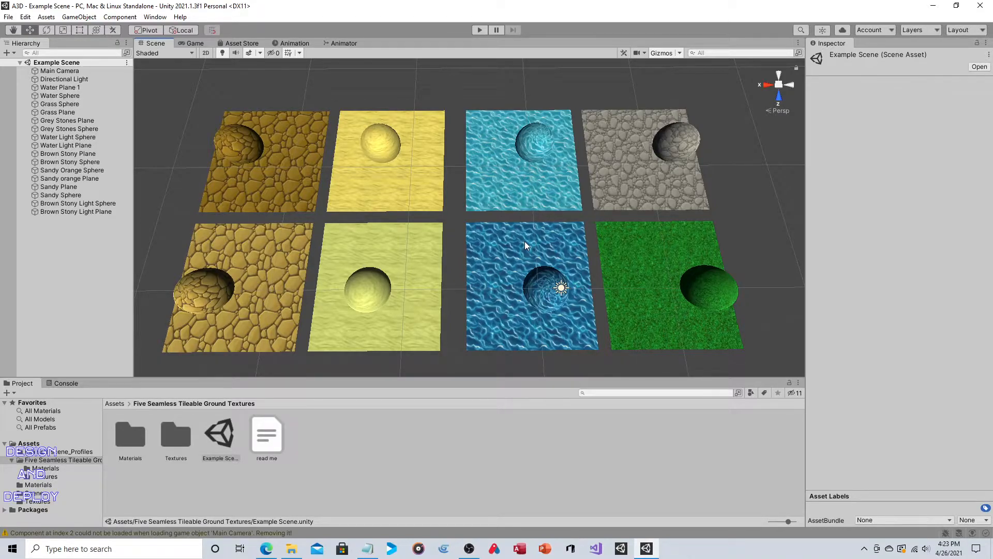
{"action": "middle_click_drag", "start_coordinate": [606, 237], "coordinate": [594, 230]}
{"action": "right_click_drag", "start_coordinate": [607, 244], "coordinate": [646, 232]}
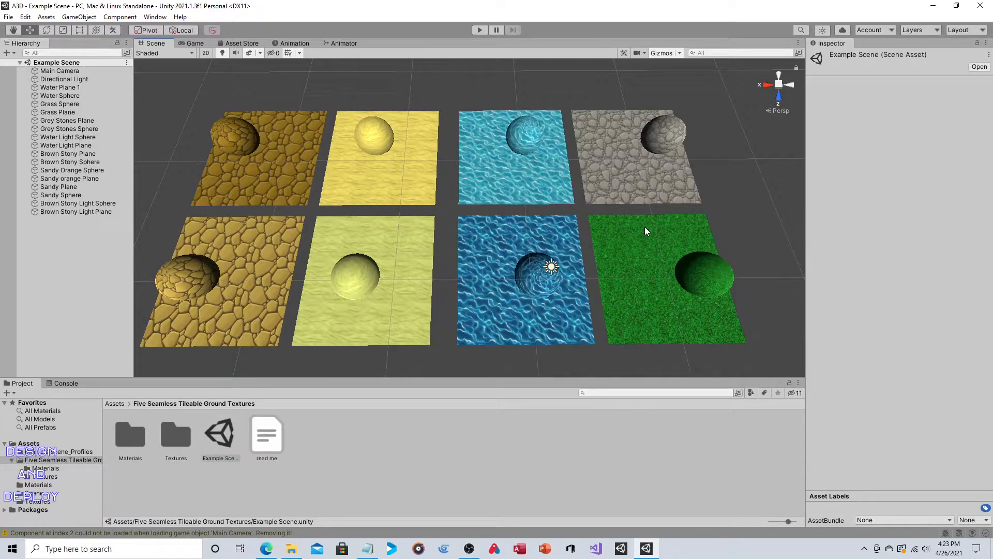
Select the Water Light Plane and expand the properties of its Water Light Blue material.
{"action": "left_click", "coordinate": [541, 195]}
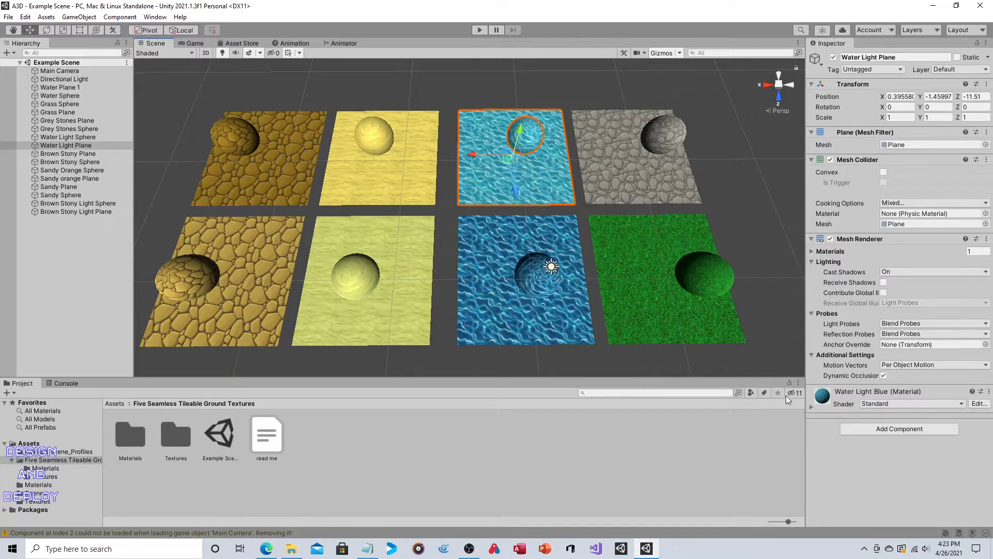
{"action": "left_click", "coordinate": [811, 407]}
{"action": "scroll", "coordinate": [859, 388], "scroll_direction": "down", "scroll_amount": 5}
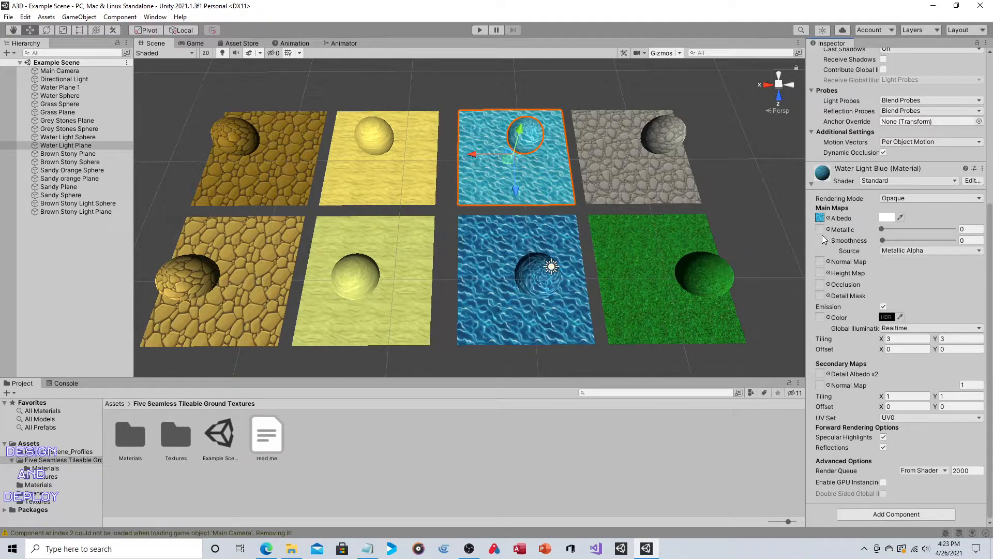
Try the Water Light Blue material at Metallic 1, with Smoothness at 1 and at about 0.42.
{"action": "left_click", "coordinate": [880, 229]}
{"action": "left_click_drag", "start_coordinate": [883, 230], "coordinate": [989, 230]}
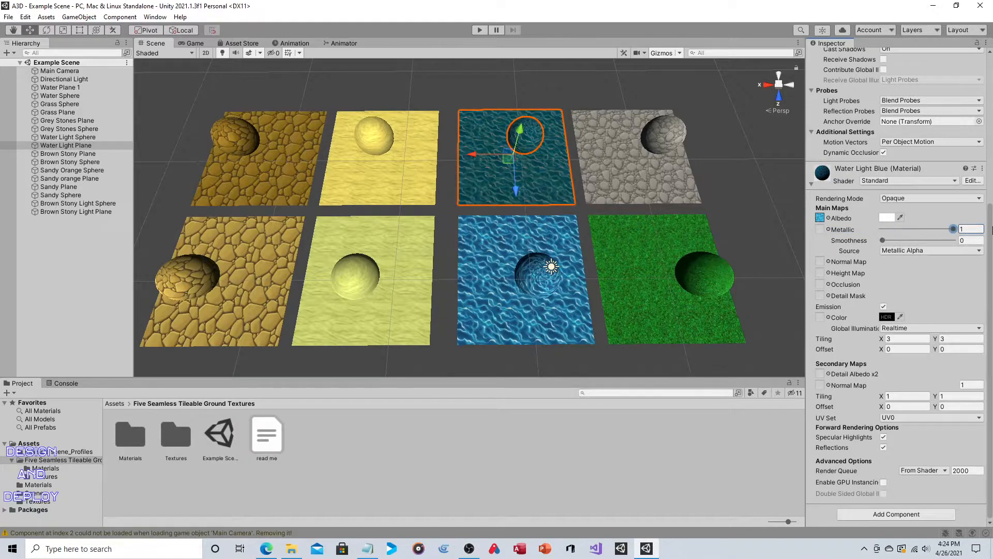
{"action": "left_click_drag", "start_coordinate": [883, 242], "coordinate": [991, 245]}
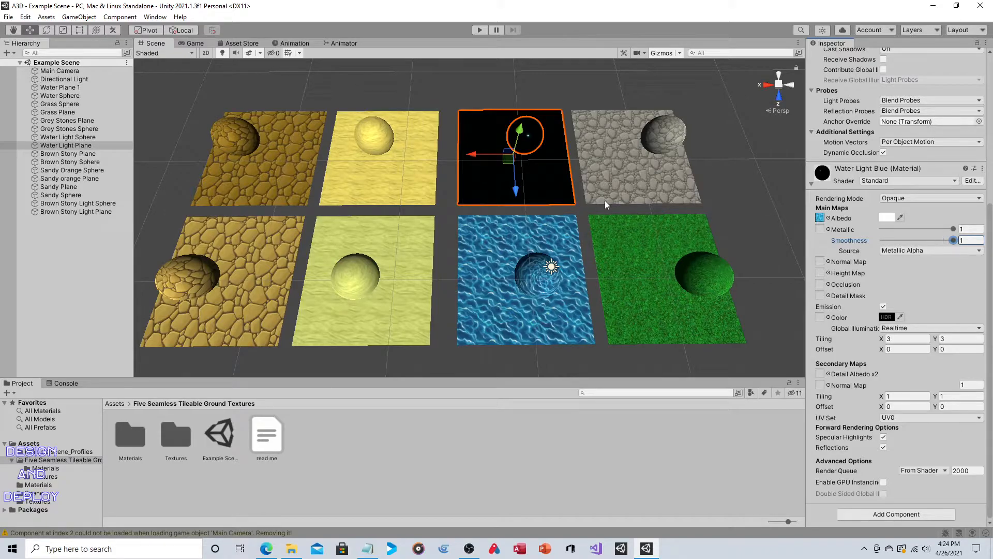
{"action": "left_click_drag", "start_coordinate": [954, 240], "coordinate": [915, 238]}
{"action": "right_click_drag", "start_coordinate": [733, 184], "coordinate": [728, 166]}
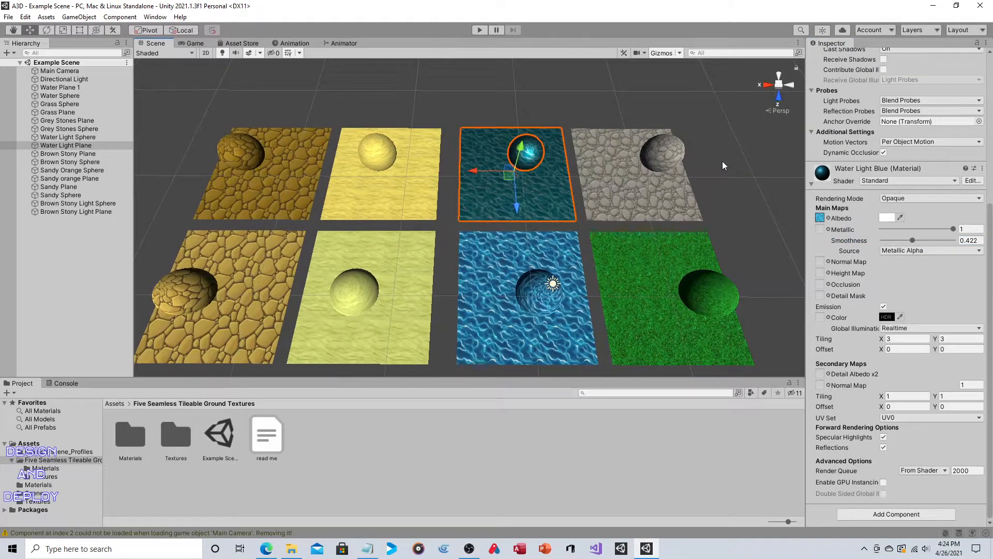
{"action": "middle_click_drag", "start_coordinate": [604, 129], "coordinate": [636, 114]}
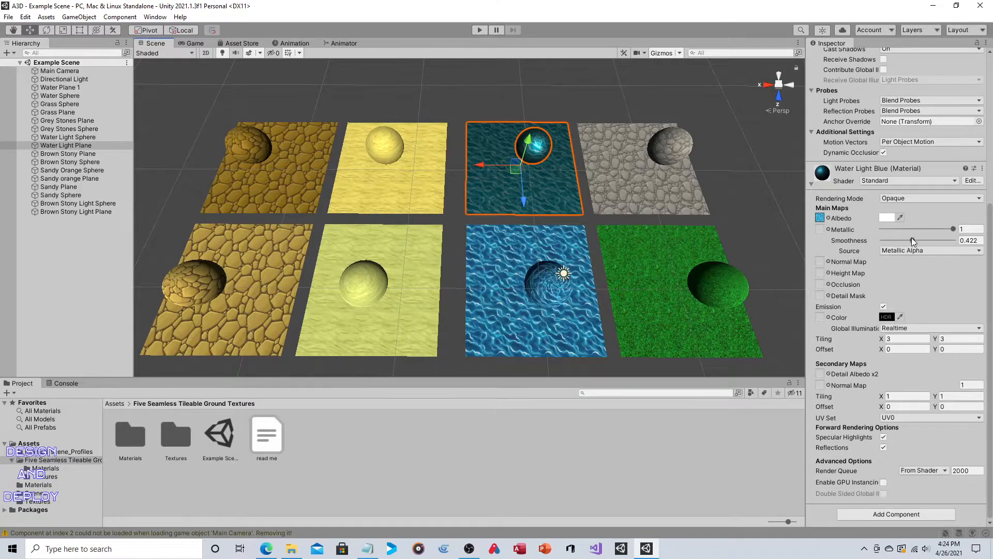
Reset the Water Light Blue material's Smoothness and Metallic to 0.
{"action": "left_click_drag", "start_coordinate": [913, 240], "coordinate": [871, 243]}
{"action": "left_click_drag", "start_coordinate": [952, 230], "coordinate": [874, 231]}
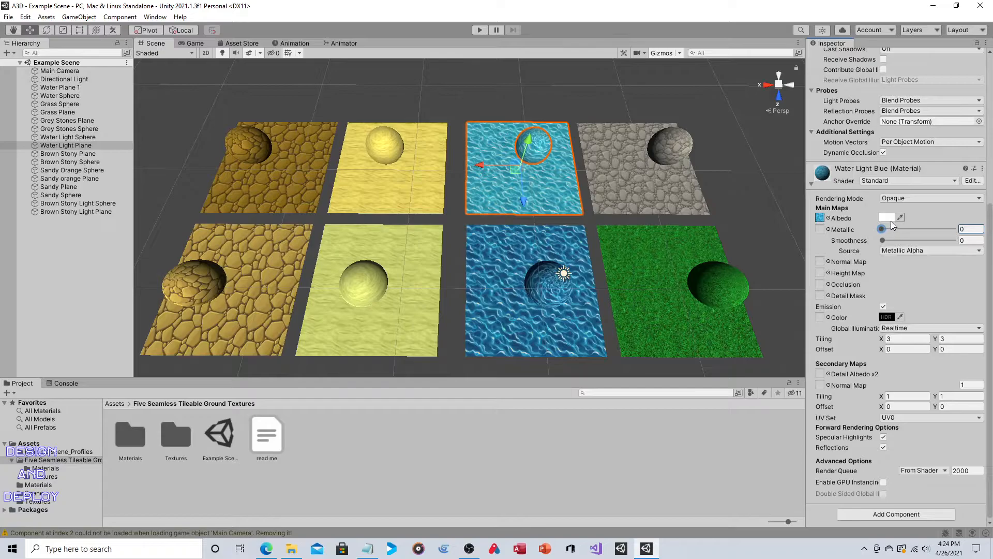
Set the Water Light Blue material's rendering mode to Transparent and its albedo alpha to about 0.79.
{"action": "left_click", "coordinate": [912, 198]}
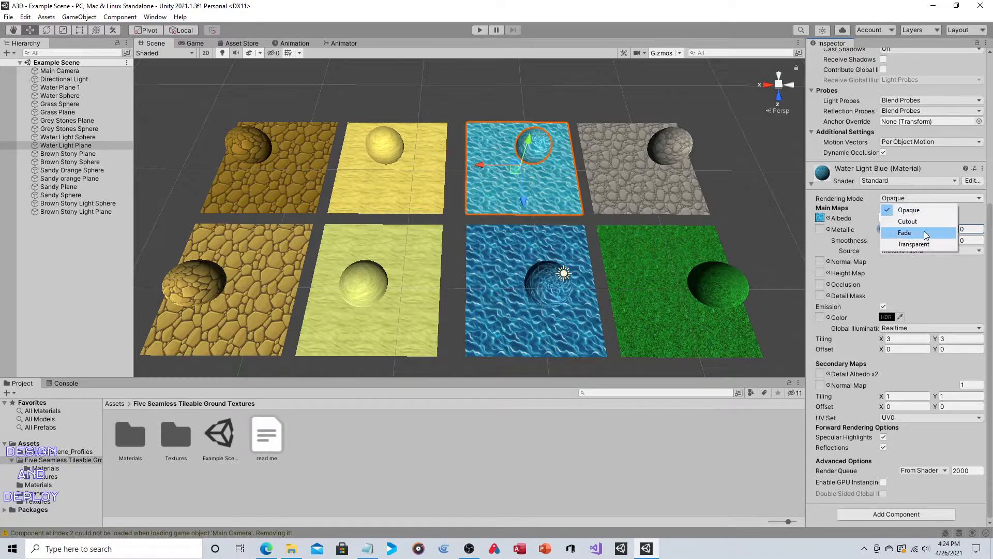
{"action": "left_click", "coordinate": [924, 242]}
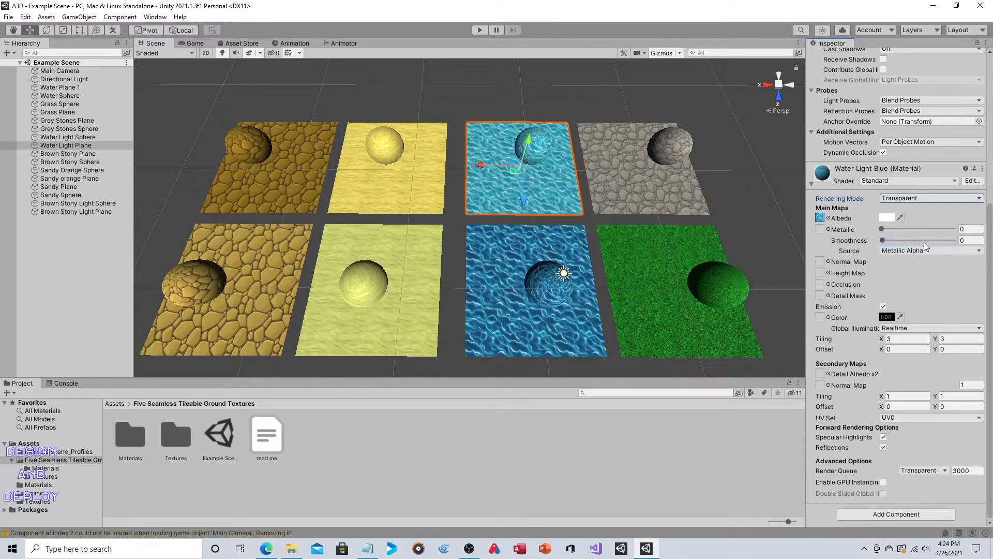
{"action": "left_click", "coordinate": [886, 218]}
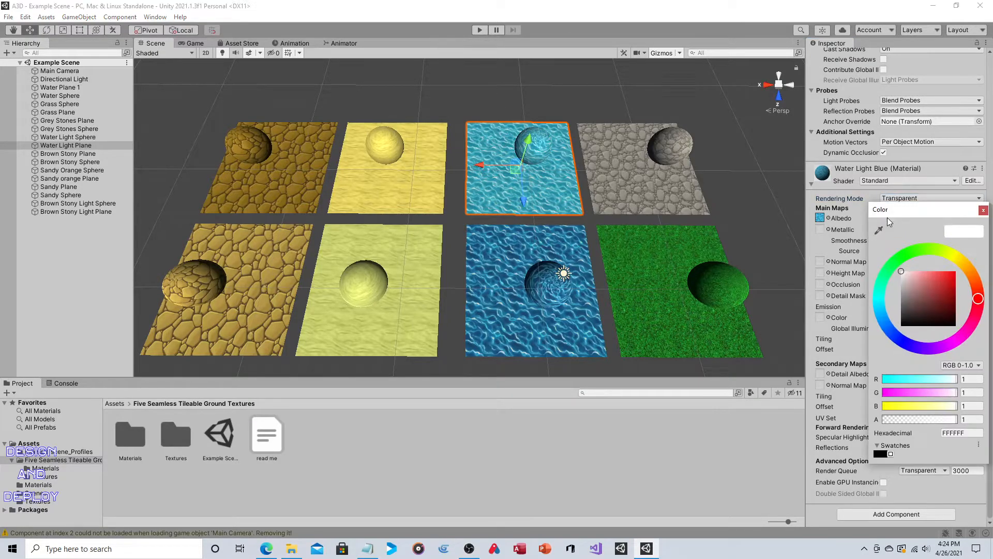
{"action": "left_click", "coordinate": [905, 419]}
{"action": "left_click_drag", "start_coordinate": [918, 418], "coordinate": [936, 419]}
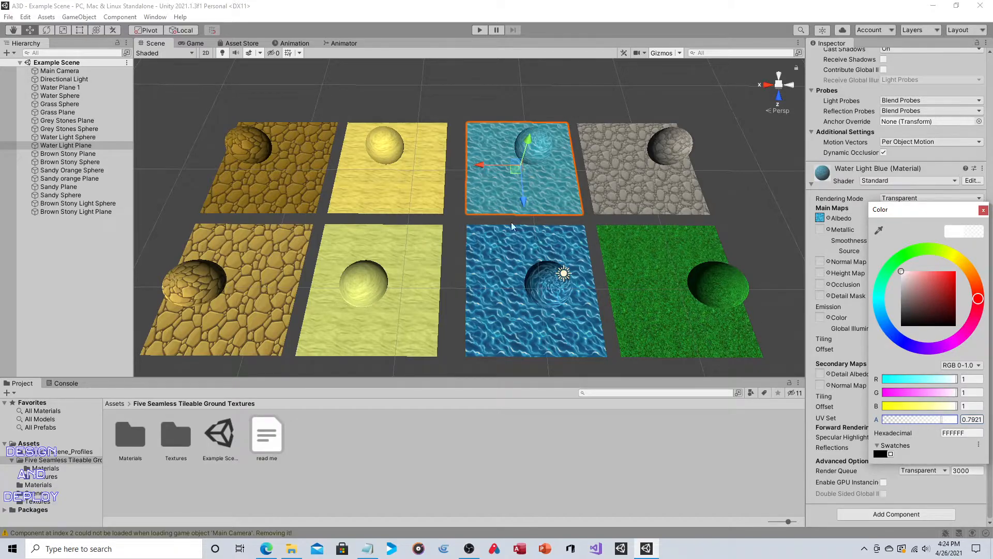
Add a 3D cube to the scene and set its position to X 0, Y 0, Z 0.
{"action": "left_click", "coordinate": [87, 17]}
{"action": "mouse_move", "coordinate": [89, 63]}
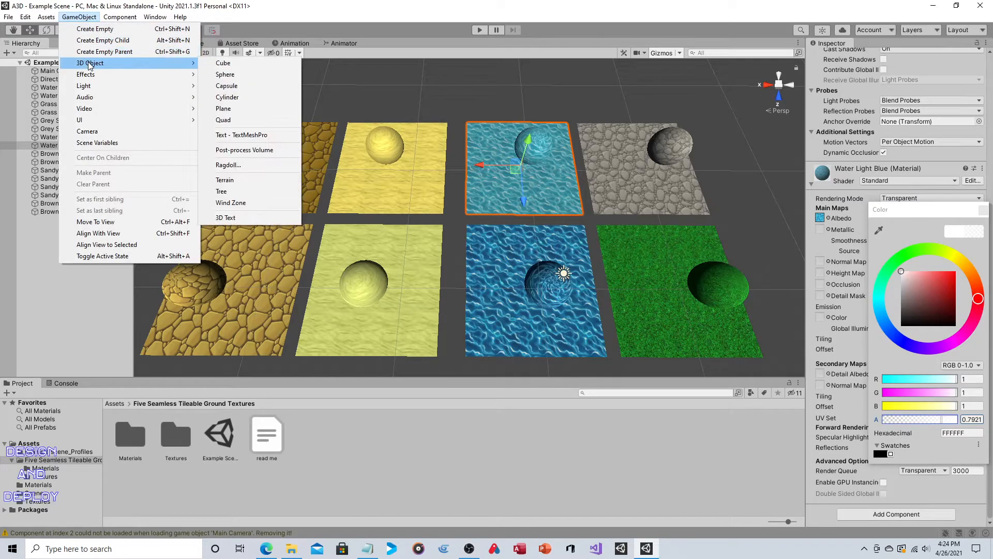
{"action": "left_click", "coordinate": [225, 63]}
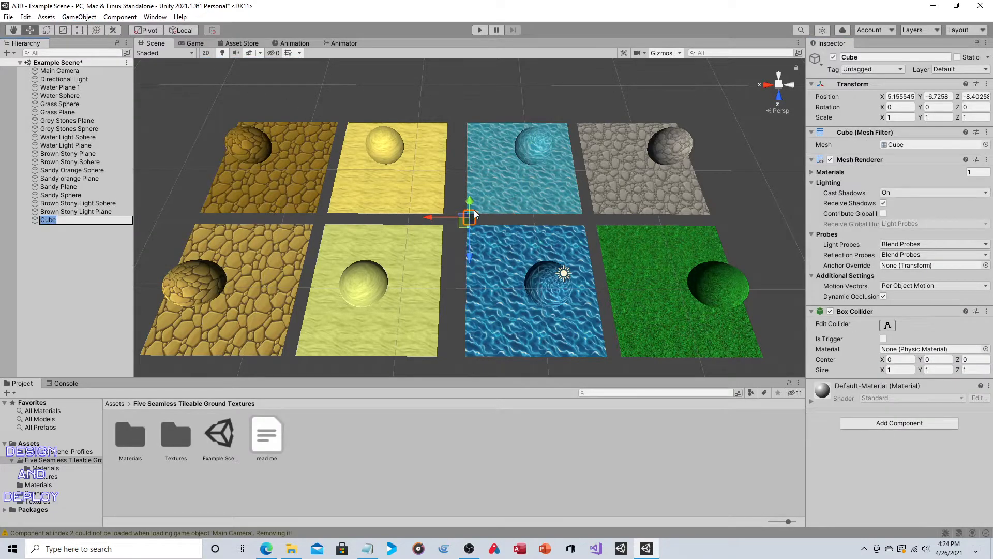
{"action": "left_click", "coordinate": [888, 97]}
{"action": "type", "text": "0"}
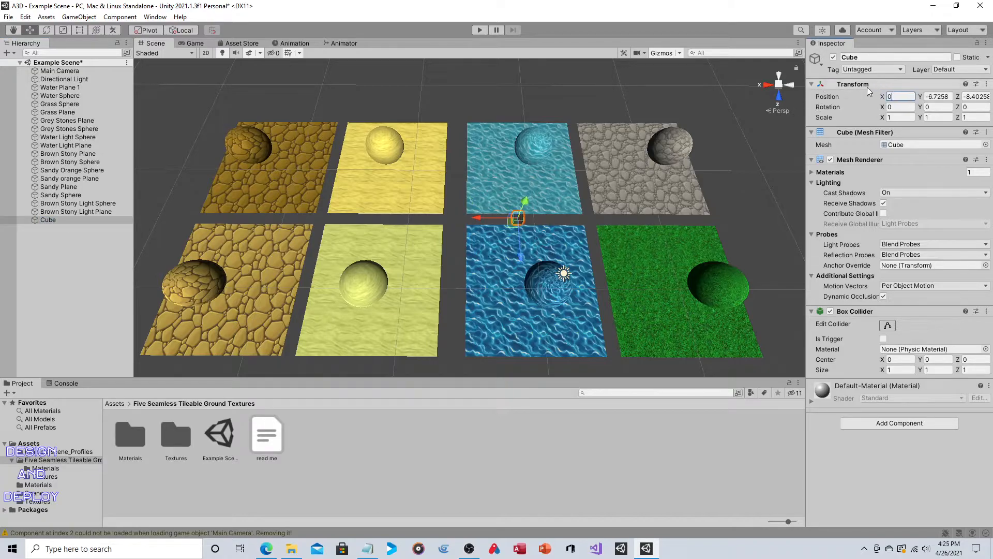
{"action": "left_click", "coordinate": [934, 96]}
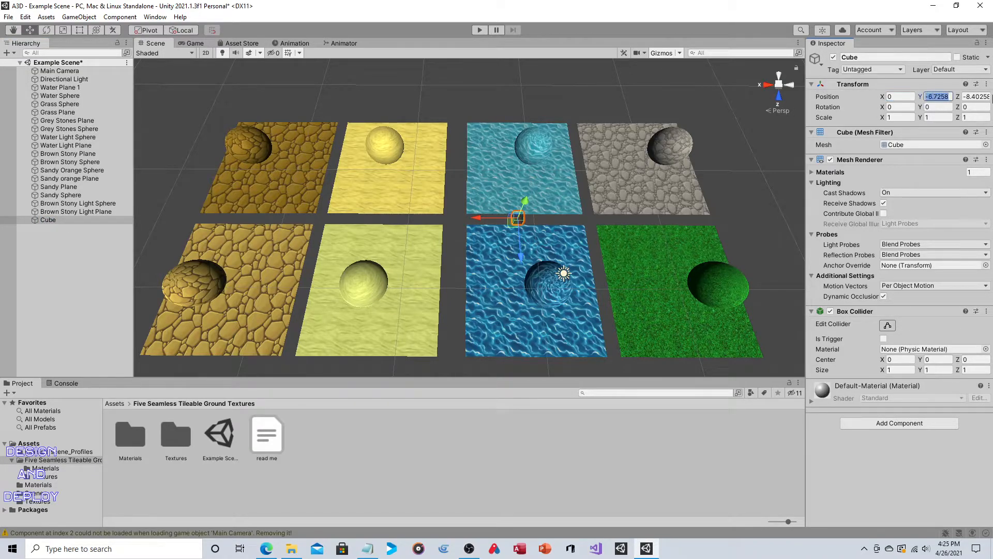
{"action": "type", "text": "0"}
{"action": "left_click", "coordinate": [980, 96]}
{"action": "type", "text": "0"}
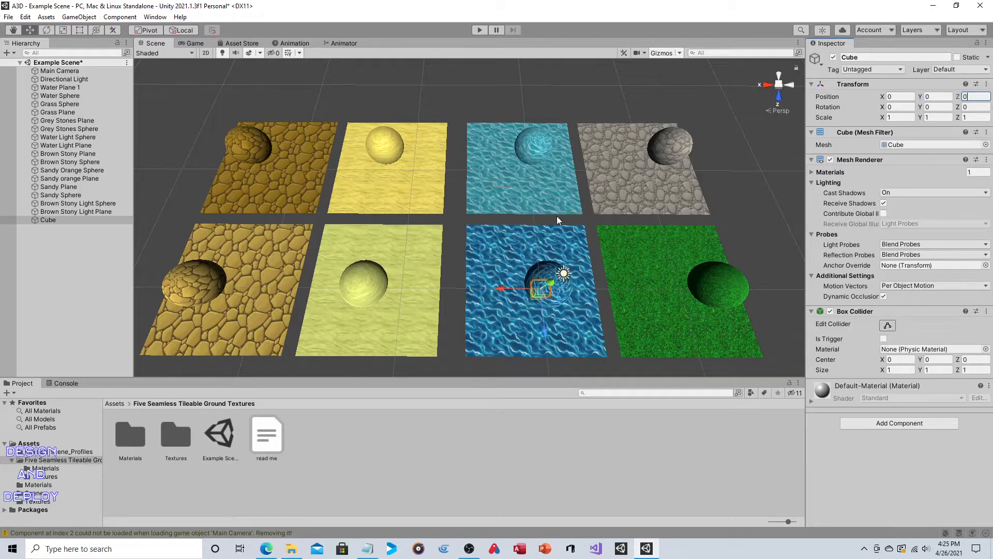
Move the cube beneath the Water Light Plane, to about Y -2.31 and Z -10.53, and deselect it.
{"action": "left_click_drag", "start_coordinate": [538, 296], "coordinate": [685, 172], "text": "alt"}
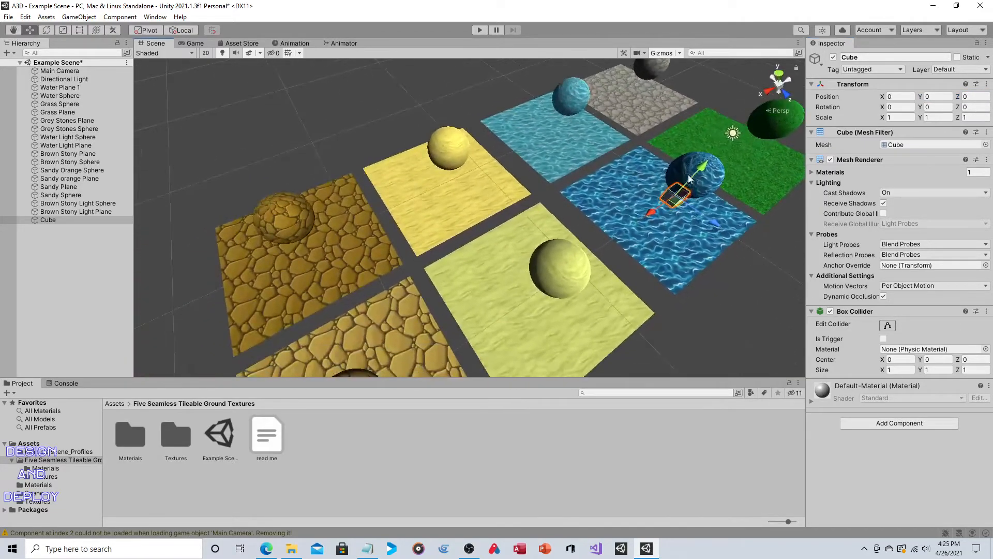
{"action": "left_click_drag", "start_coordinate": [723, 228], "coordinate": [588, 166]}
{"action": "left_click_drag", "start_coordinate": [574, 106], "coordinate": [660, 118]}
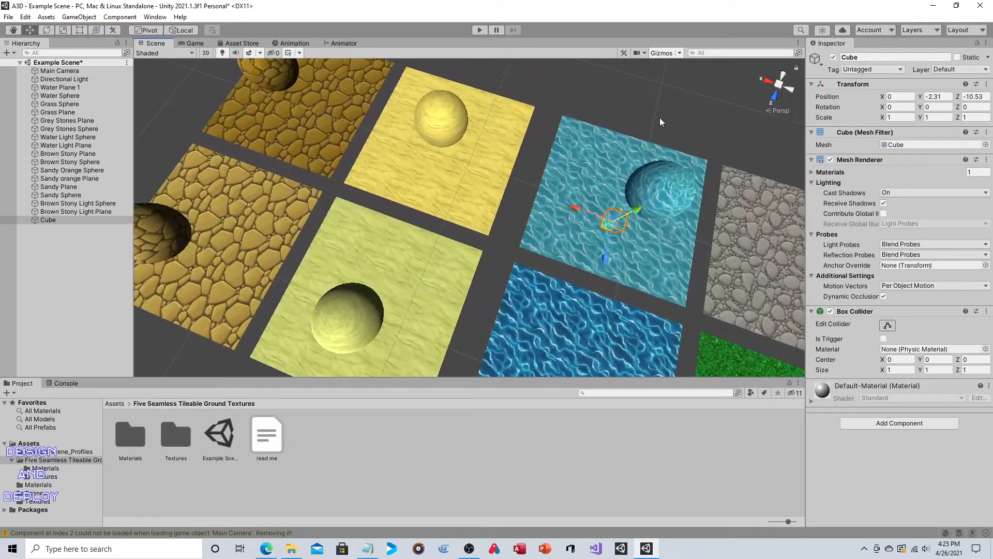
{"action": "left_click", "coordinate": [659, 118]}
{"action": "left_click_drag", "start_coordinate": [635, 173], "coordinate": [657, 174], "text": "alt"}
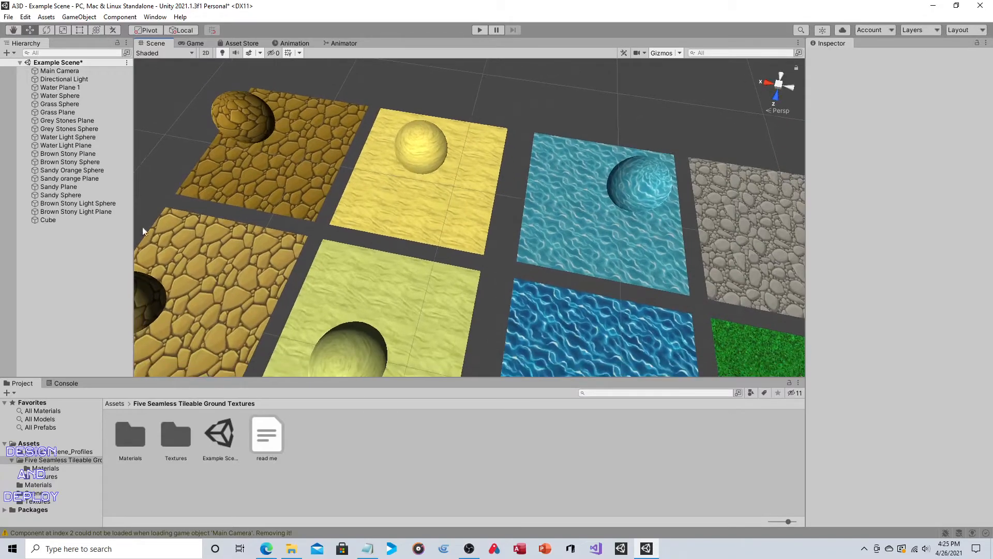
Widen the cube under the light water plane by setting its scale to 5 on X and 5 on Z.
{"action": "left_click", "coordinate": [76, 220]}
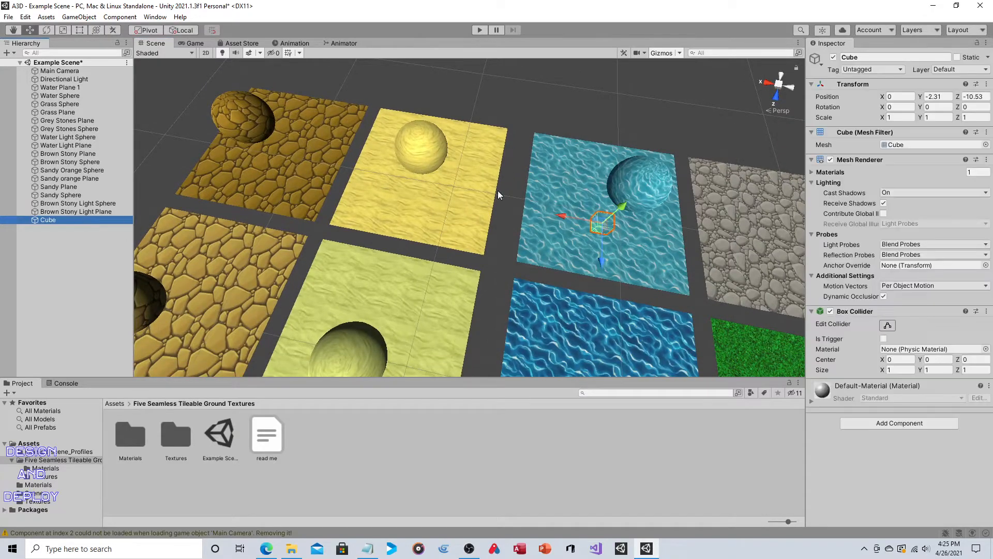
{"action": "left_click", "coordinate": [899, 118]}
{"action": "type", "text": "5"}
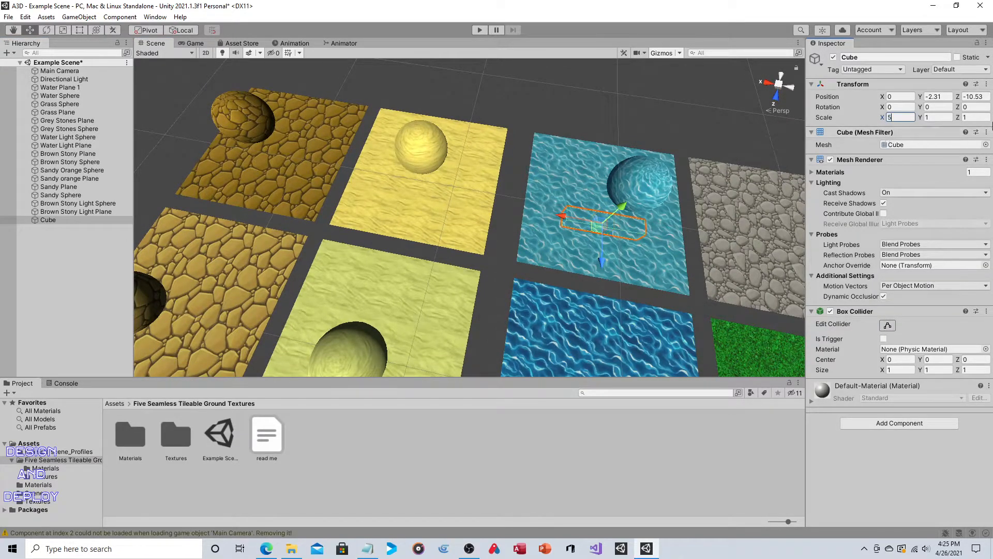
{"action": "left_click", "coordinate": [973, 118]}
{"action": "type", "text": "5"}
Lower the albedo alpha of the Water Light Plane's material to about 0.24 and deselect the plane.
{"action": "left_click_drag", "start_coordinate": [690, 193], "coordinate": [719, 194], "text": "alt"}
{"action": "middle_click_drag", "start_coordinate": [642, 219], "coordinate": [570, 198]}
{"action": "left_click", "coordinate": [553, 213]}
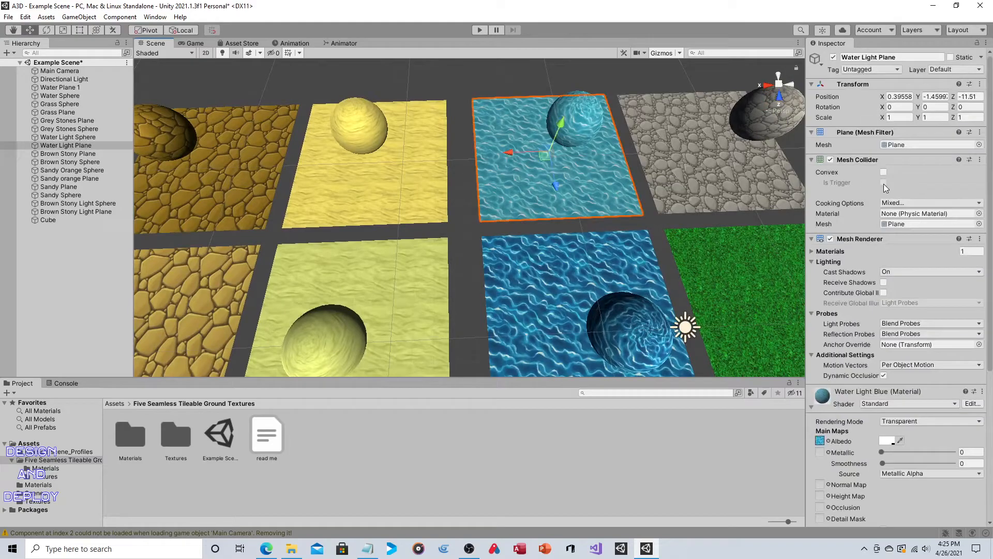
{"action": "left_click", "coordinate": [893, 443]}
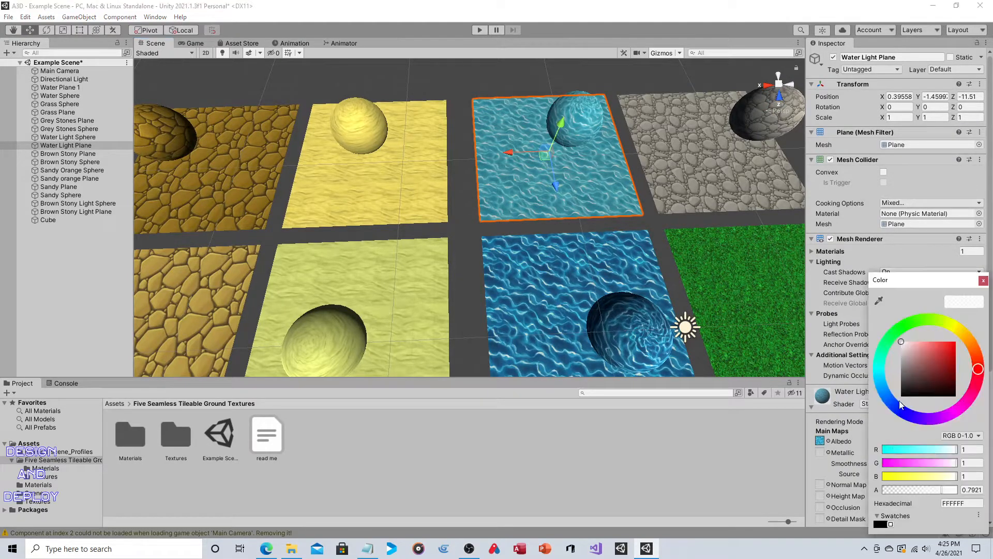
{"action": "left_click_drag", "start_coordinate": [911, 488], "coordinate": [900, 490]}
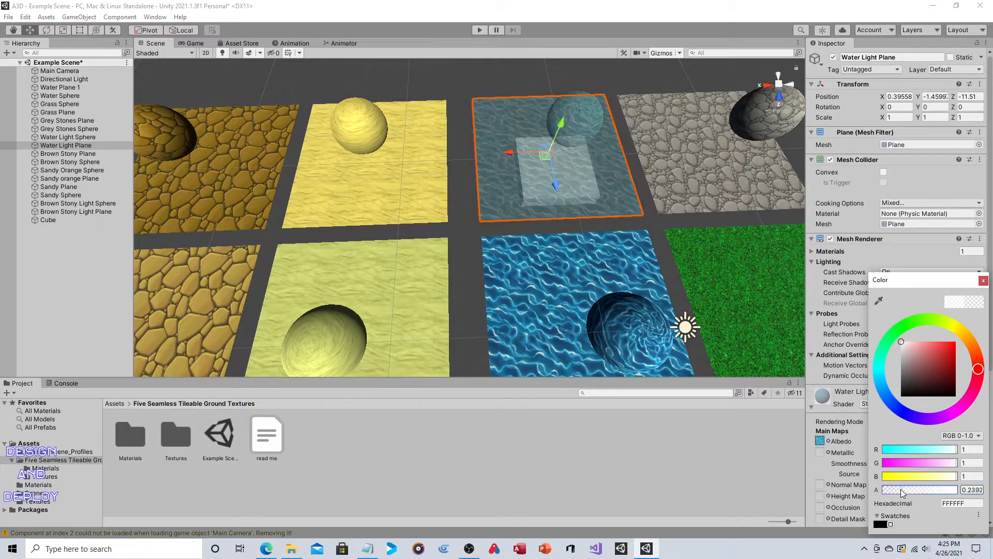
{"action": "left_click", "coordinate": [477, 92]}
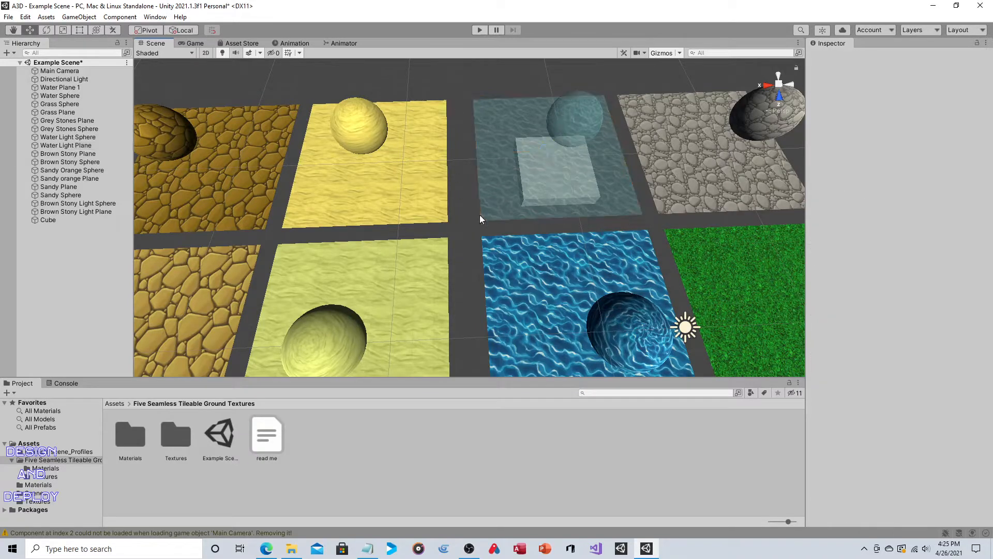
{"action": "scroll", "coordinate": [597, 213], "scroll_direction": "down", "scroll_amount": 5}
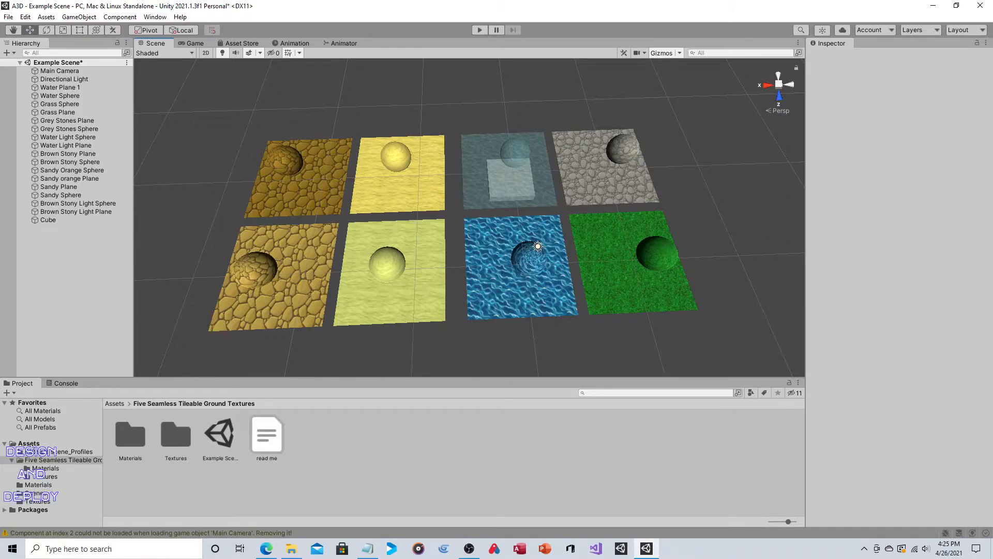
Look through the main Materials and Textures folders and open the Example scene stored directly in Assets.
{"action": "left_click", "coordinate": [29, 444]}
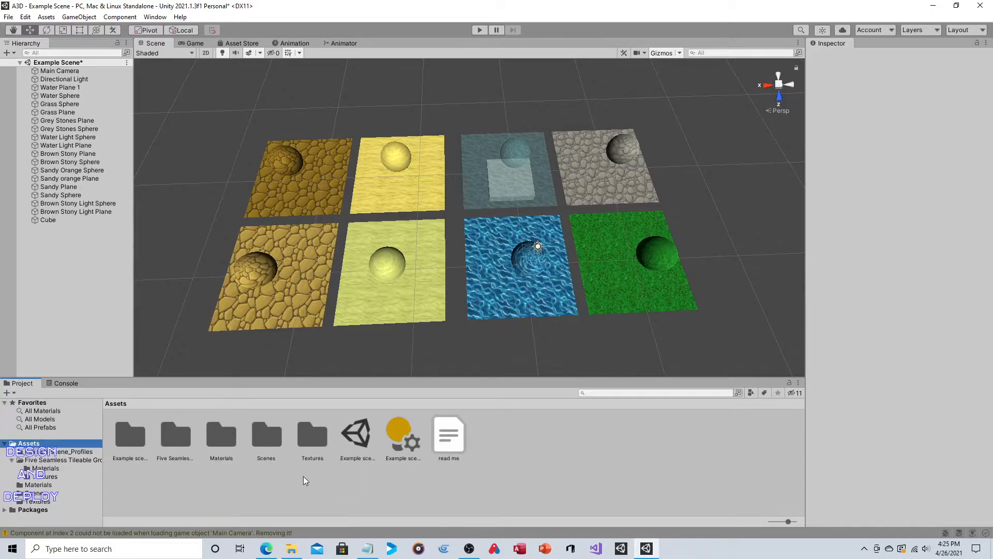
{"action": "left_click", "coordinate": [33, 484]}
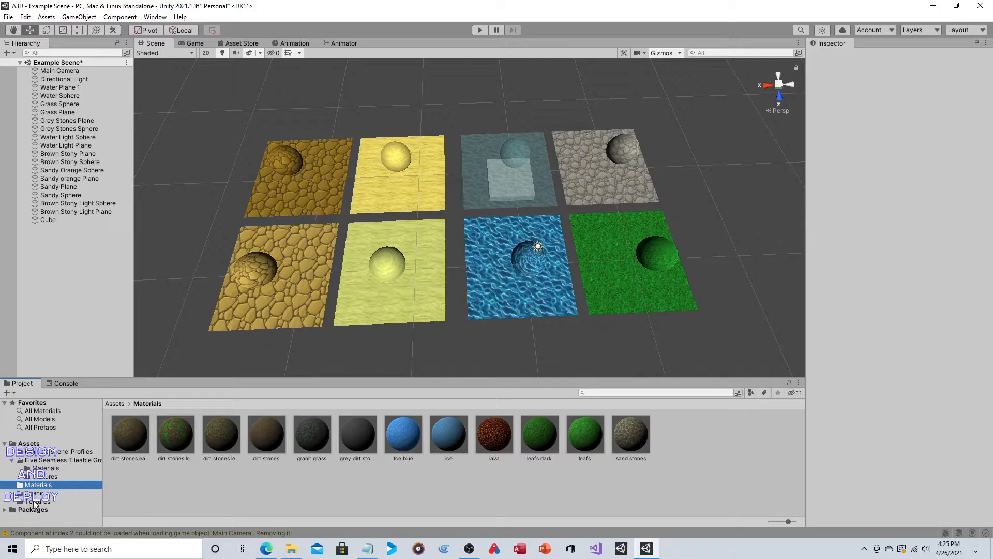
{"action": "left_click", "coordinate": [35, 501]}
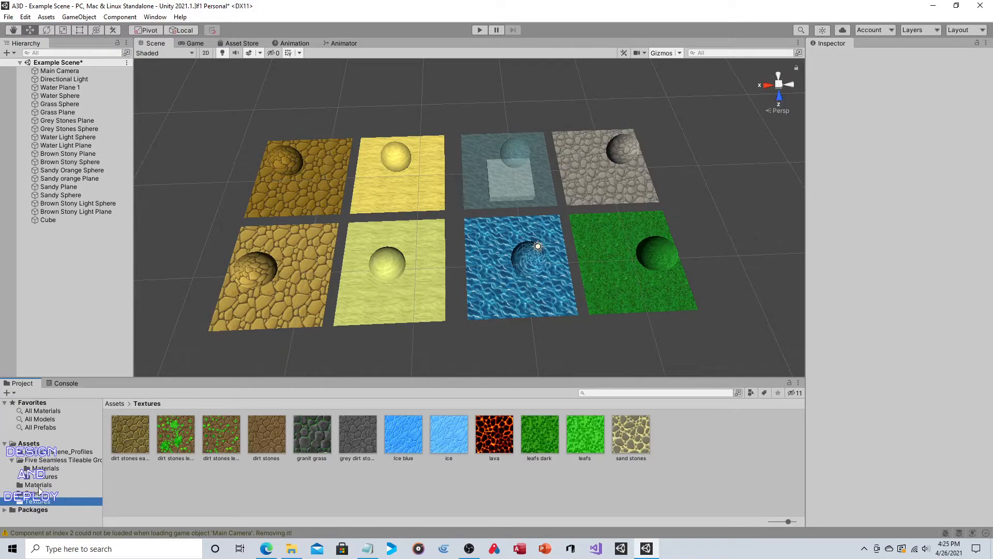
{"action": "left_click", "coordinate": [39, 486]}
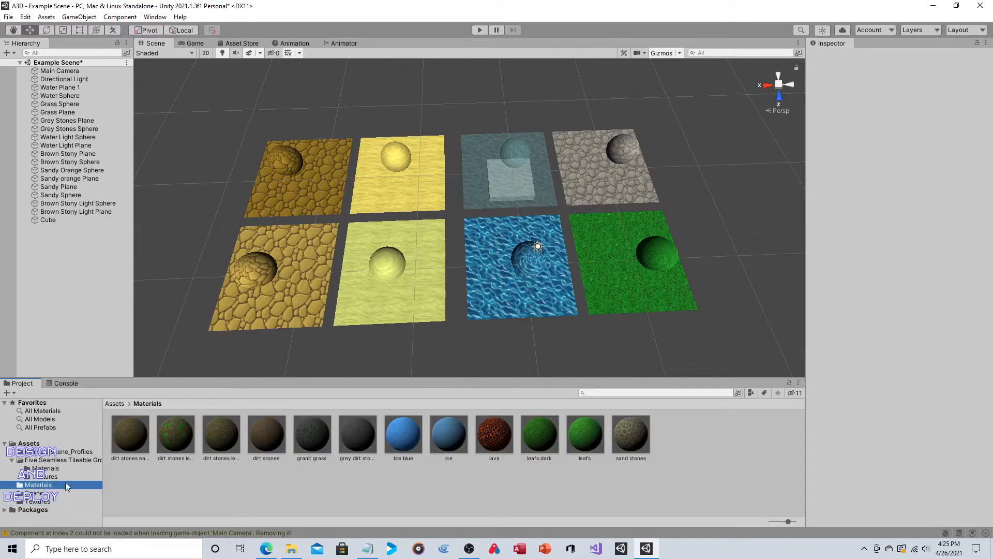
{"action": "left_click", "coordinate": [41, 444]}
{"action": "double_click", "coordinate": [346, 426]}
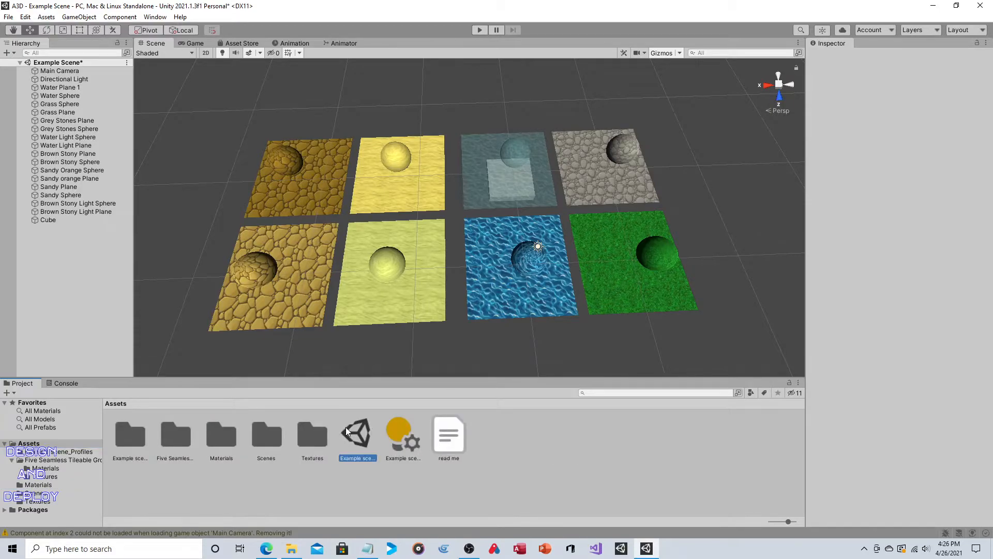
{"action": "left_click", "coordinate": [518, 299]}
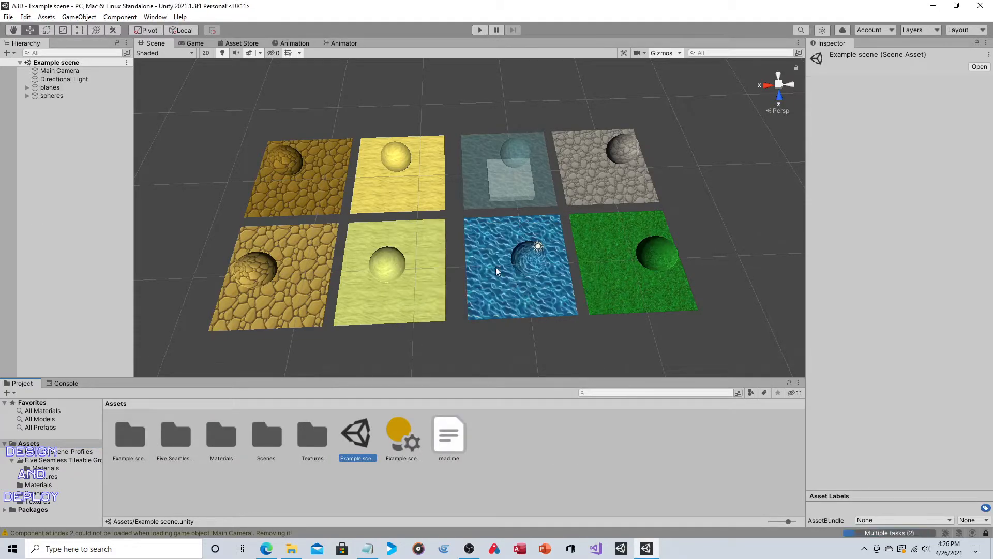
{"action": "middle_click_drag", "start_coordinate": [582, 165], "coordinate": [564, 191]}
{"action": "right_click_drag", "start_coordinate": [564, 191], "coordinate": [564, 196]}
{"action": "middle_click_drag", "start_coordinate": [578, 193], "coordinate": [569, 220]}
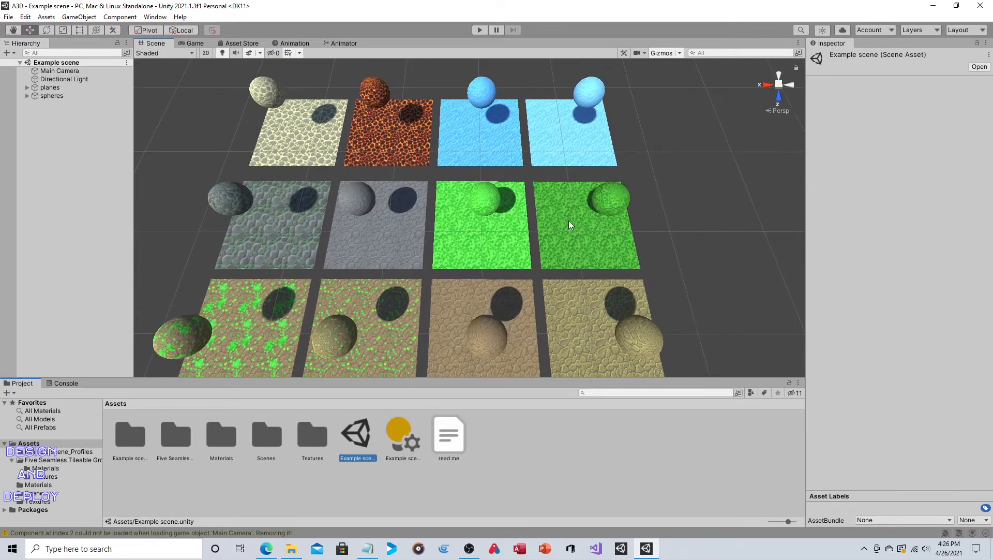
Set the Ice blue material's Metallic and Smoothness to 1 by way of its textured plane.
{"action": "left_click", "coordinate": [480, 153]}
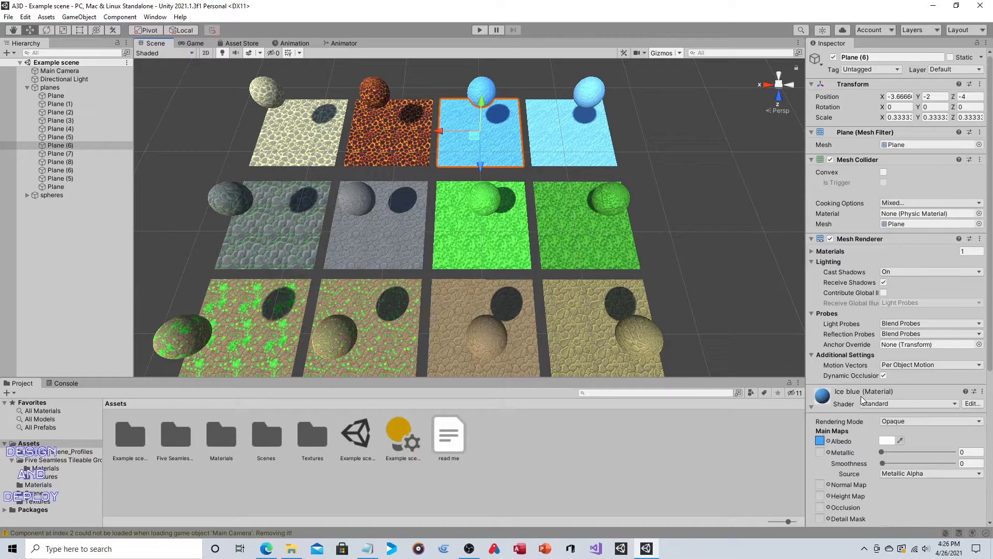
{"action": "scroll", "coordinate": [918, 441], "scroll_direction": "down", "scroll_amount": 3}
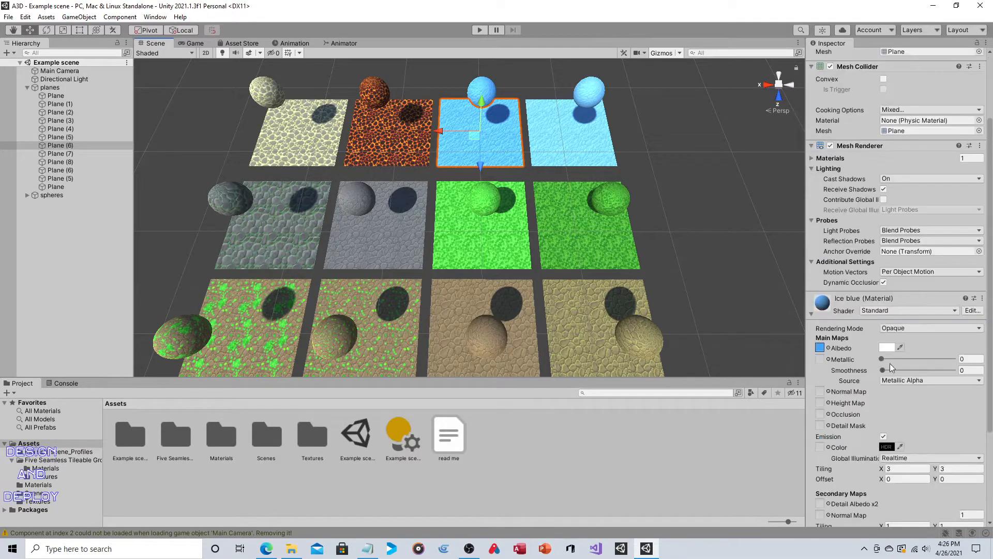
{"action": "left_click_drag", "start_coordinate": [884, 361], "coordinate": [973, 356]}
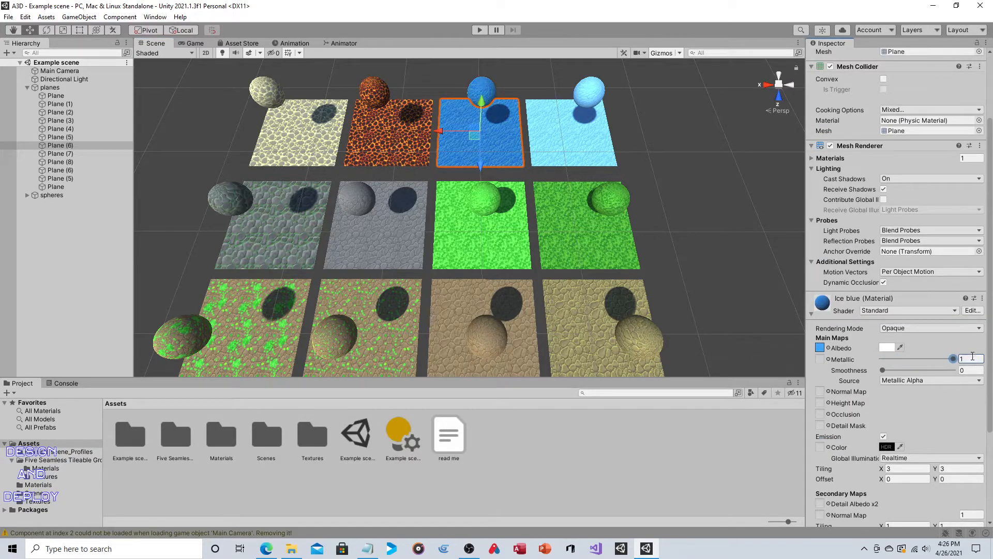
{"action": "left_click_drag", "start_coordinate": [884, 373], "coordinate": [967, 371]}
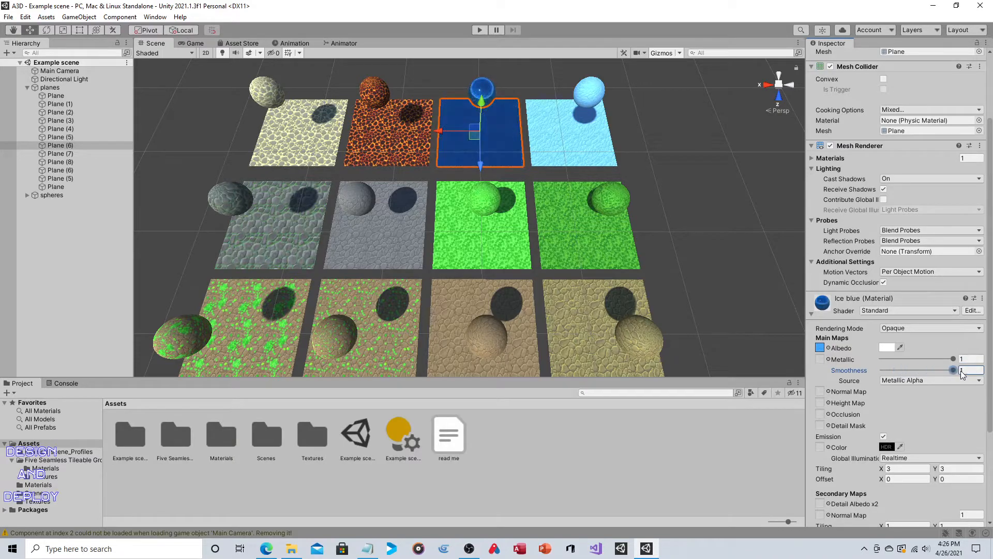
{"action": "scroll", "coordinate": [742, 303], "scroll_direction": "up", "scroll_amount": 5}
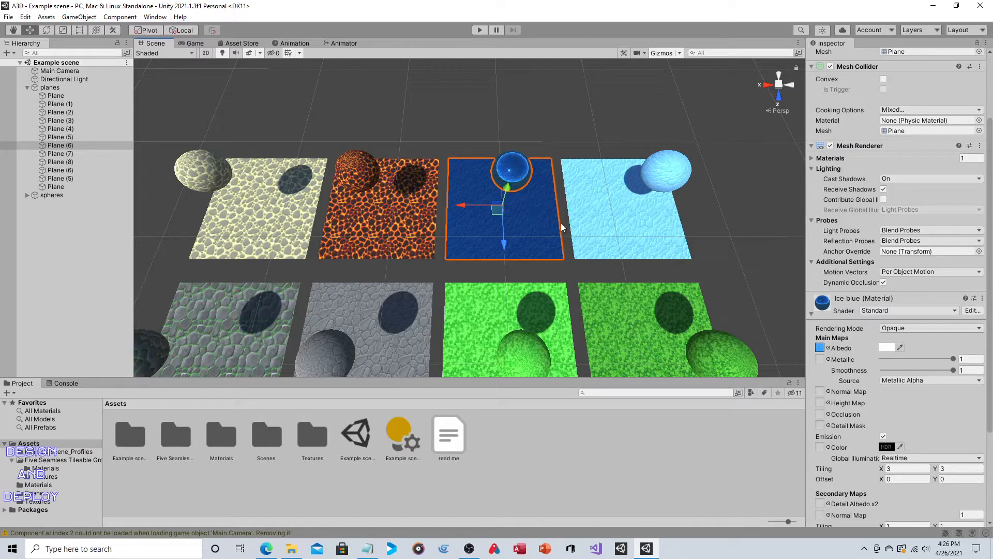
{"action": "scroll", "coordinate": [561, 222], "scroll_direction": "down", "scroll_amount": 3}
{"action": "left_click_drag", "start_coordinate": [597, 337], "coordinate": [635, 270], "text": "alt"}
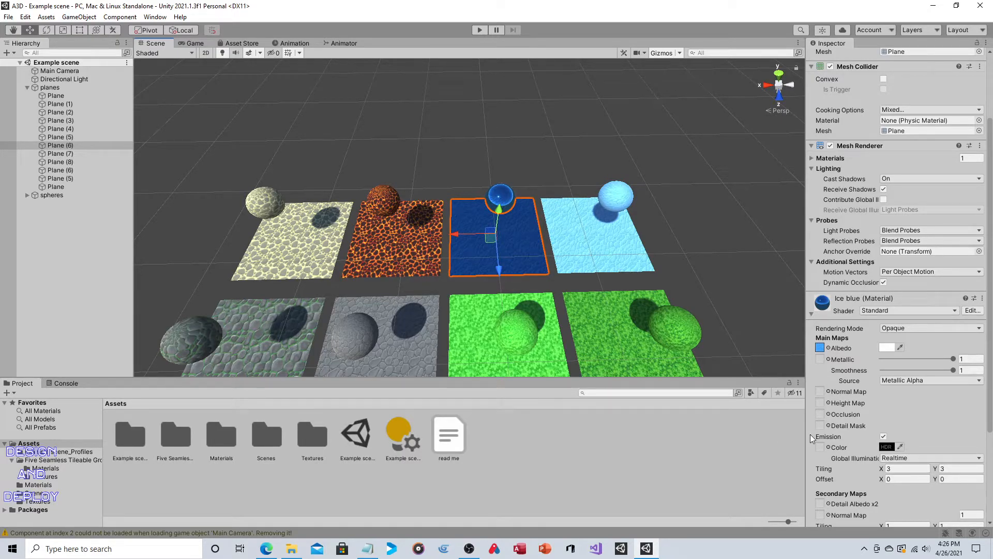
{"action": "left_click", "coordinate": [400, 264]}
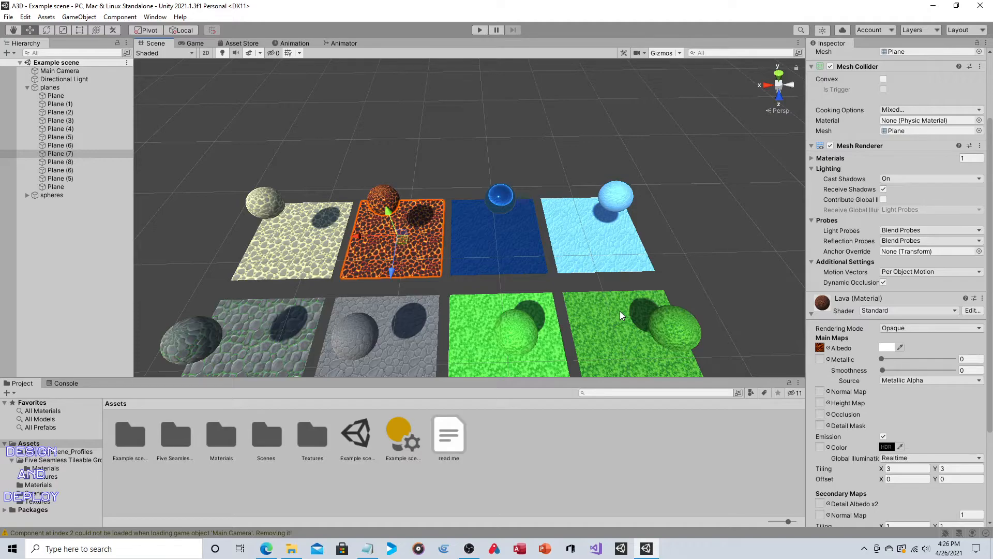
Add a Post-process Layer and a Post-process Volume component to the Main Camera.
{"action": "left_click", "coordinate": [73, 71]}
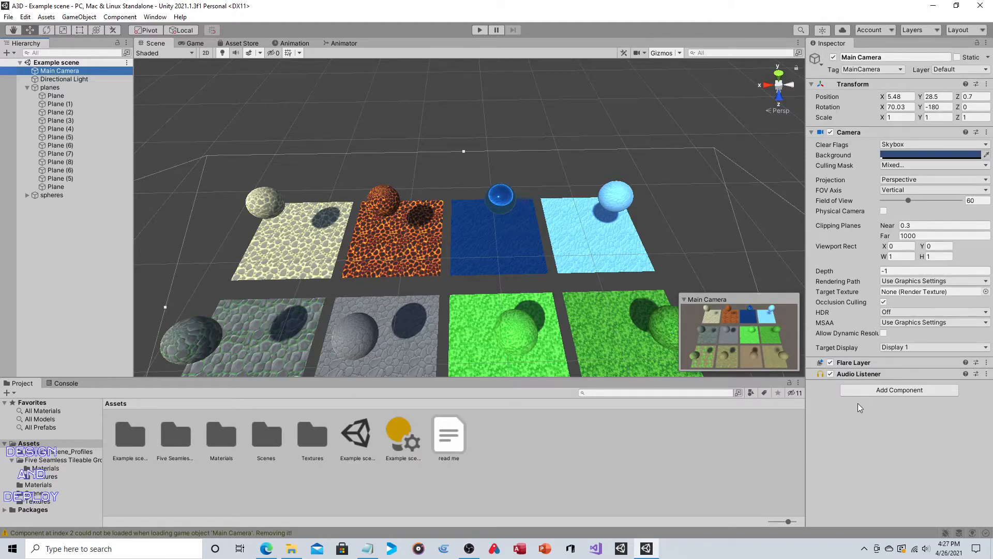
{"action": "left_click", "coordinate": [857, 391]}
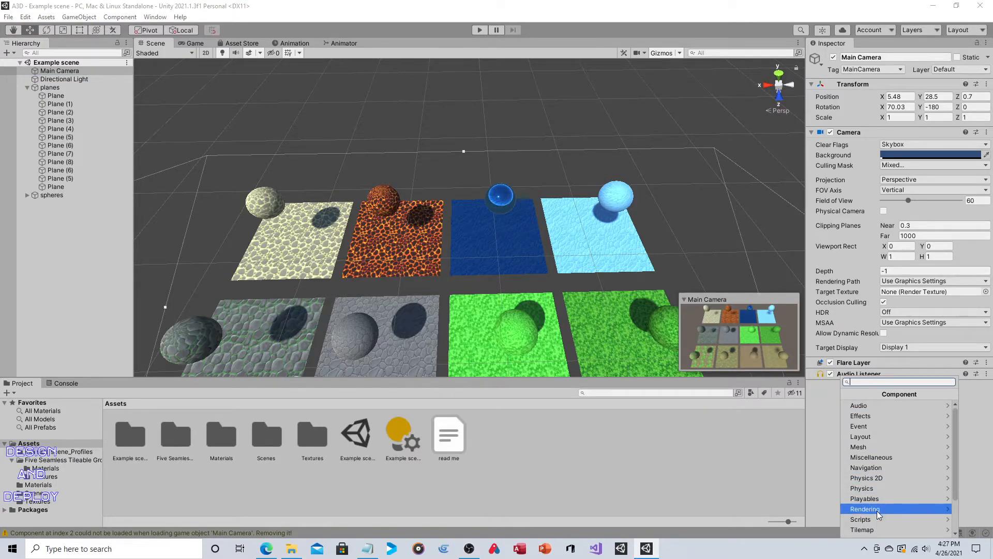
{"action": "scroll", "coordinate": [881, 508], "scroll_direction": "down", "scroll_amount": 2}
{"action": "left_click", "coordinate": [883, 476]}
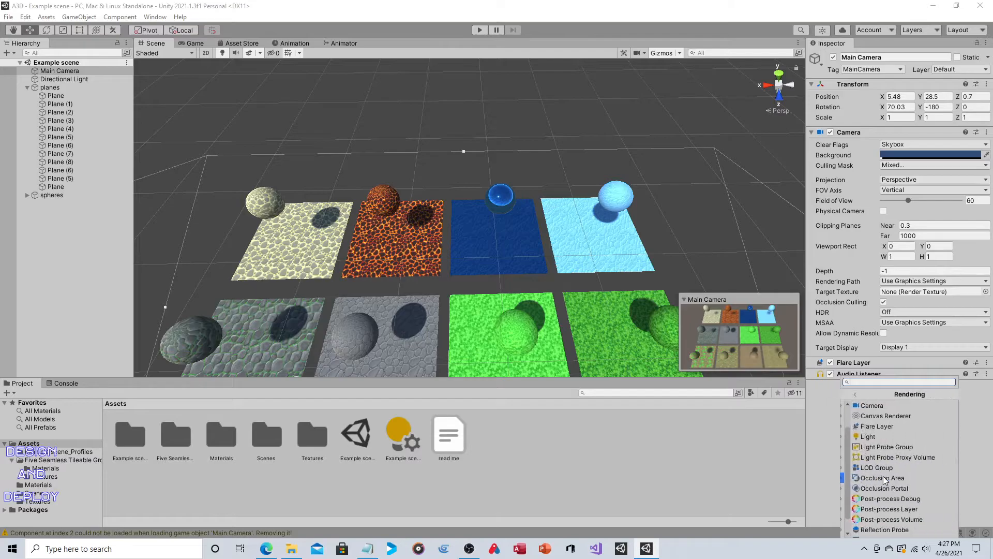
{"action": "left_click", "coordinate": [882, 509]}
{"action": "scroll", "coordinate": [887, 470], "scroll_direction": "down", "scroll_amount": 2}
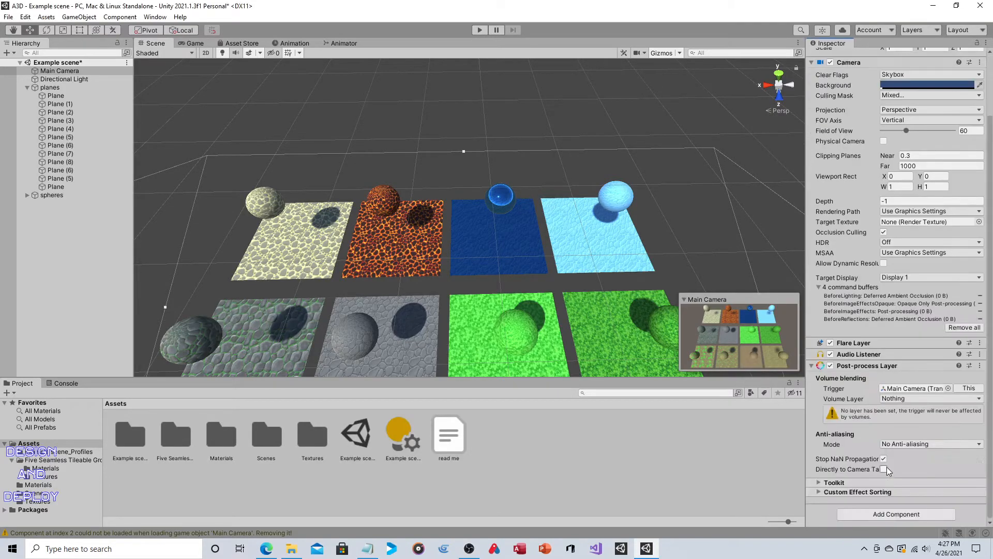
{"action": "left_click", "coordinate": [879, 513]}
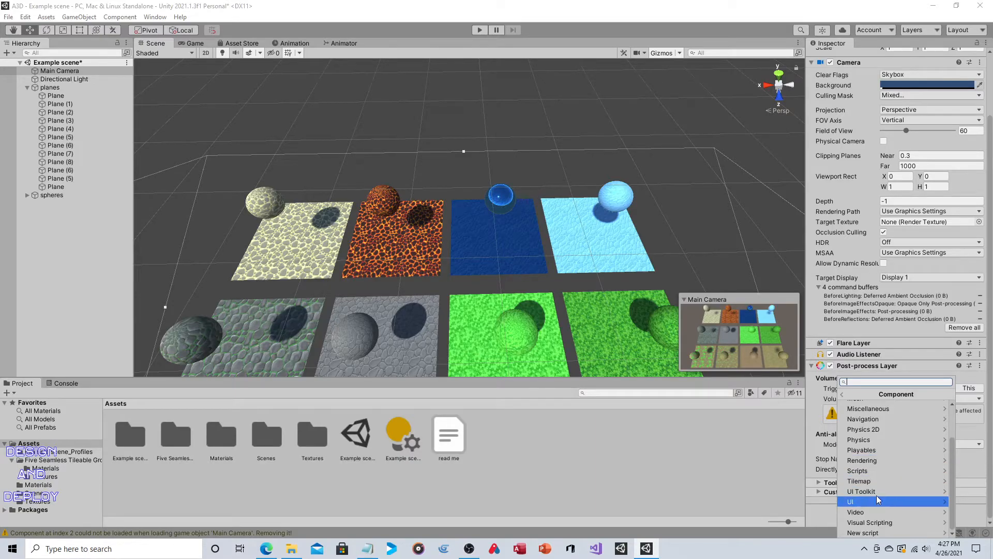
{"action": "left_click", "coordinate": [882, 460]}
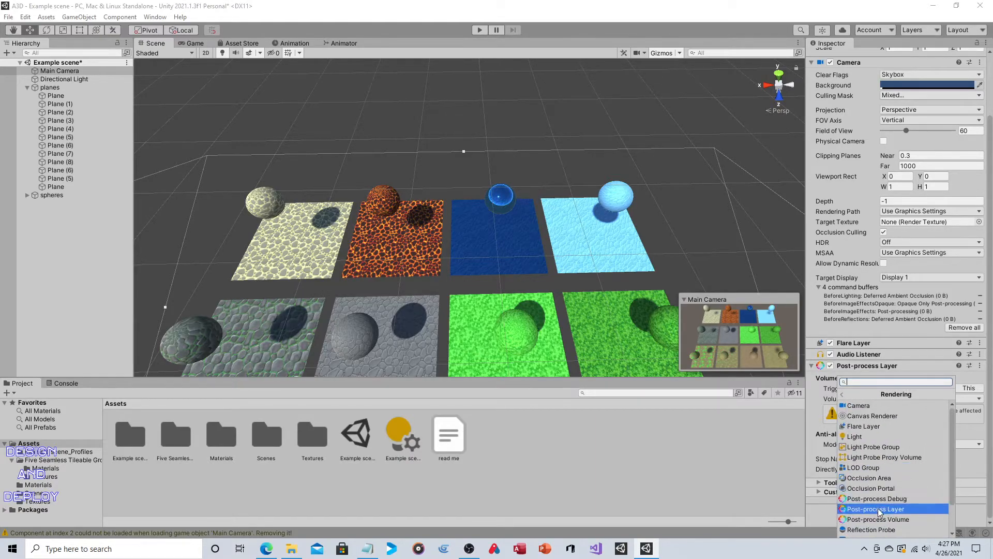
Assign the Main Camera to the PPL layer and set its Post-process Layer's Volume Layer to PPL.
{"action": "scroll", "coordinate": [939, 89], "scroll_direction": "up", "scroll_amount": 3}
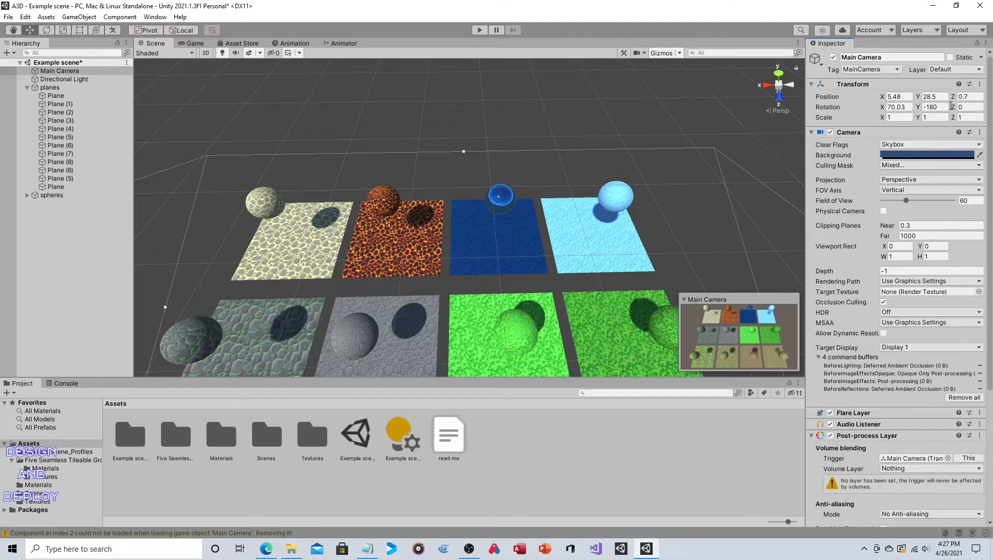
{"action": "left_click", "coordinate": [977, 69]}
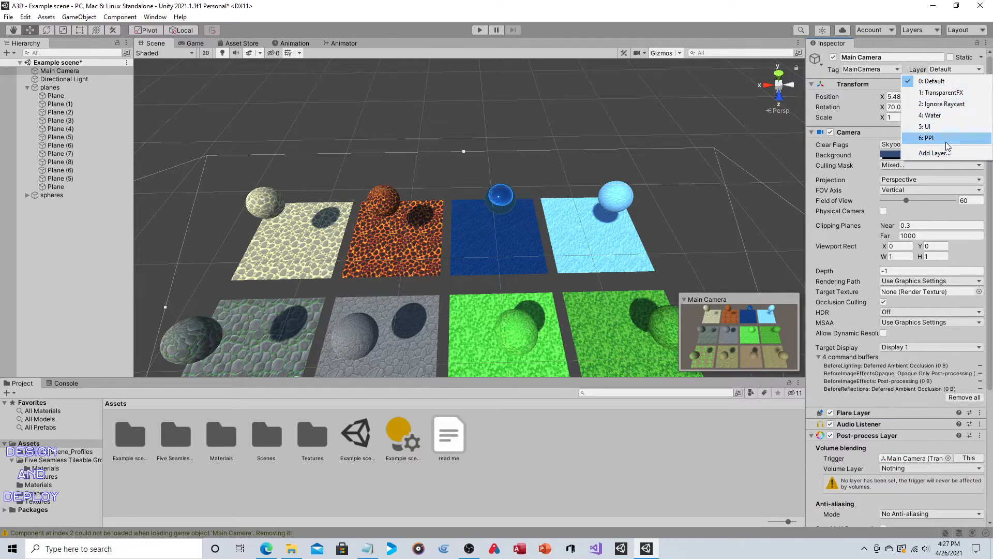
{"action": "left_click", "coordinate": [946, 139]}
{"action": "scroll", "coordinate": [911, 148], "scroll_direction": "down", "scroll_amount": 3}
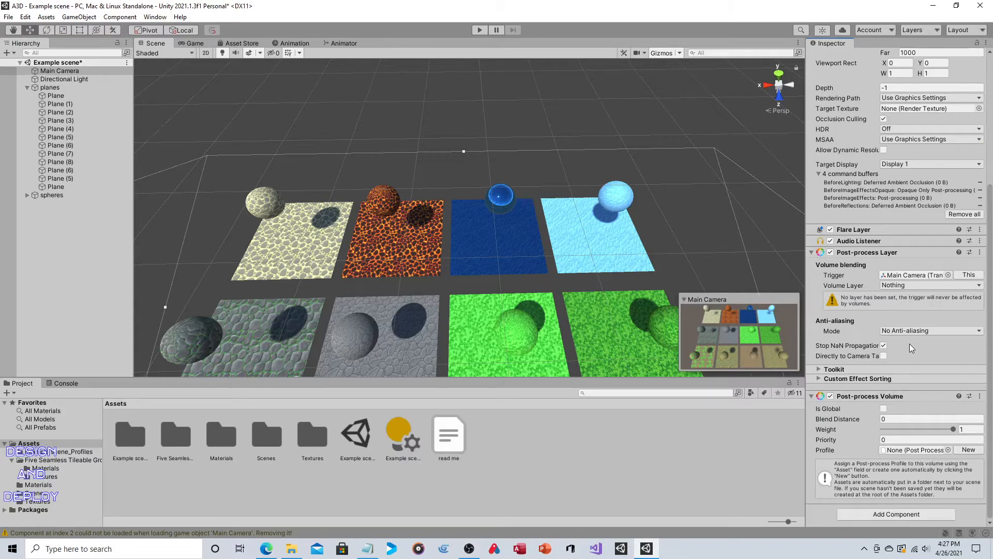
{"action": "left_click", "coordinate": [907, 285]}
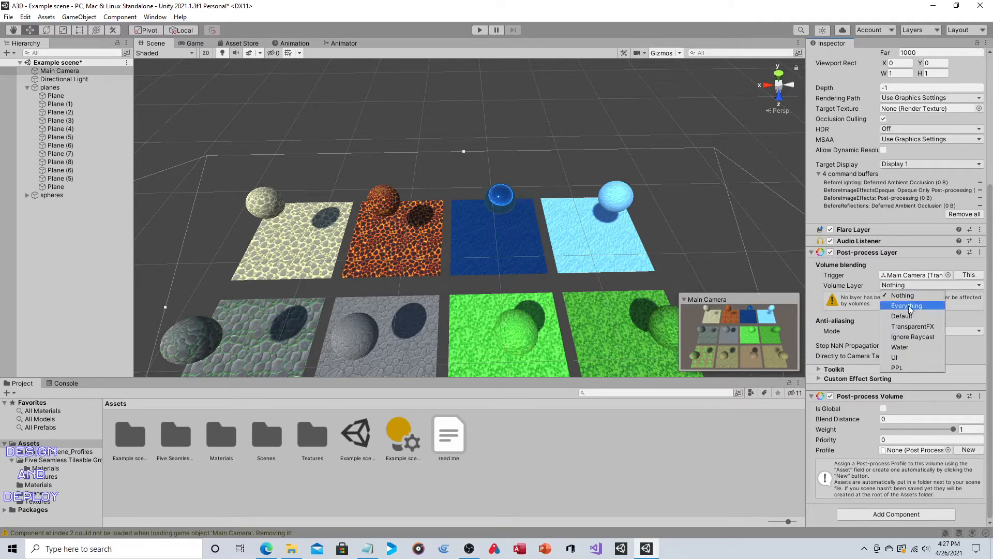
{"action": "left_click", "coordinate": [912, 365]}
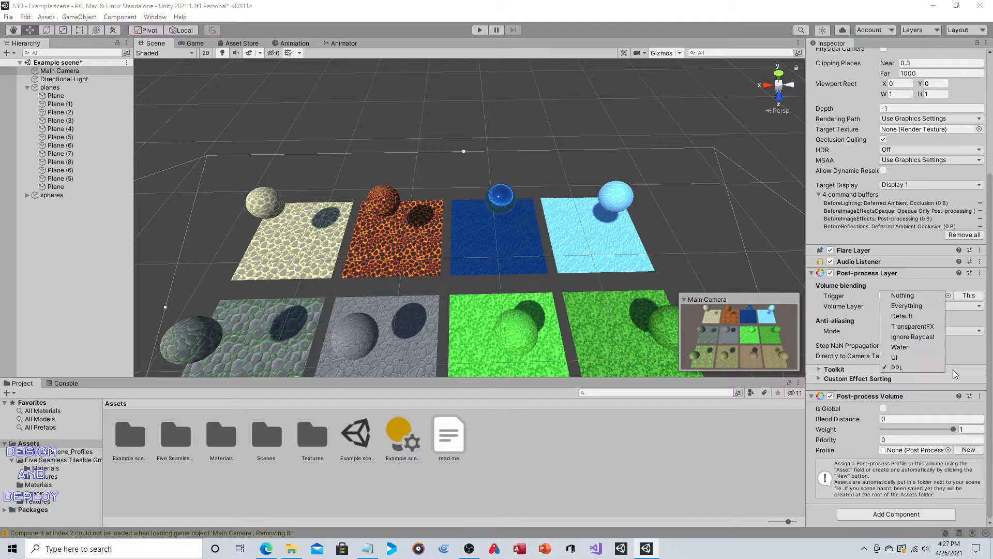
{"action": "left_click", "coordinate": [753, 440]}
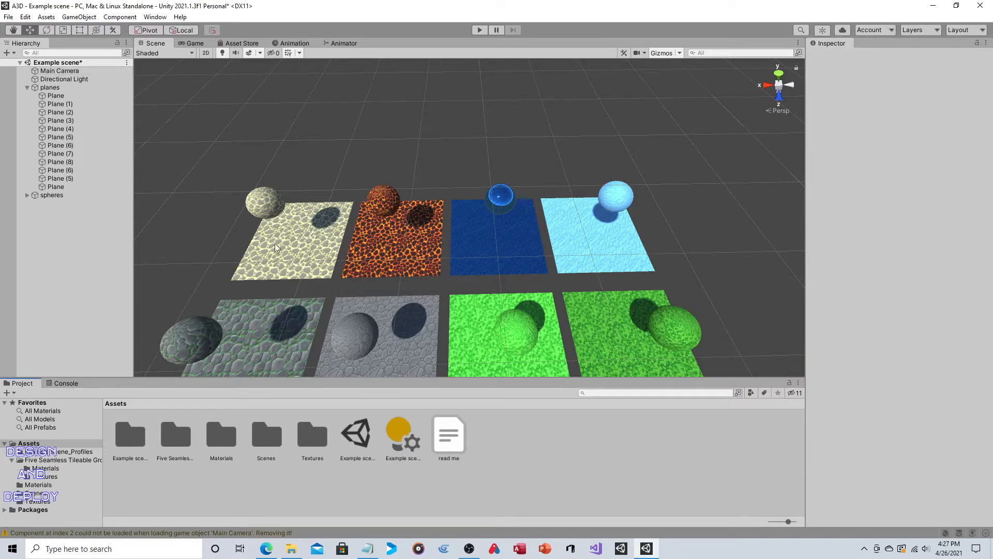
{"action": "left_click", "coordinate": [94, 70]}
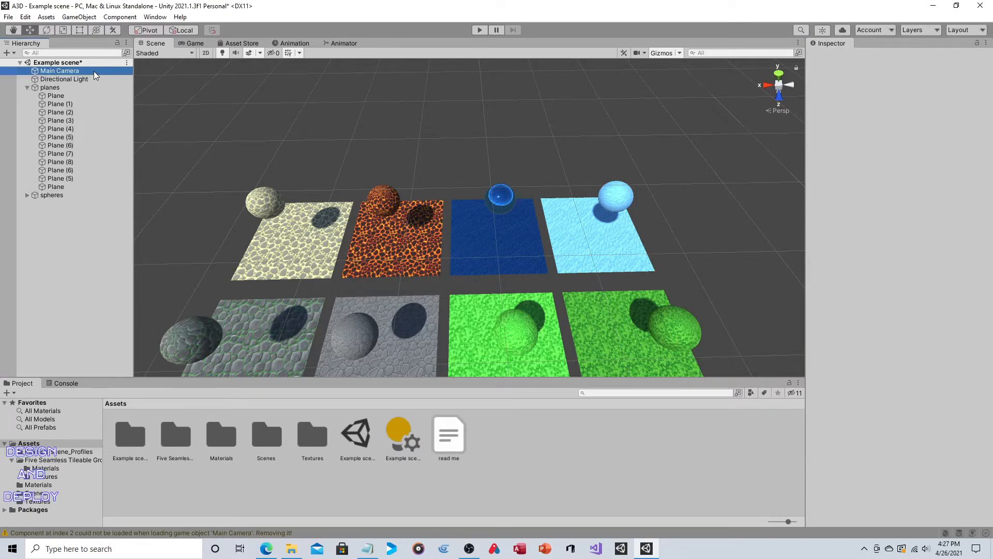
{"action": "scroll", "coordinate": [839, 343], "scroll_direction": "down", "scroll_amount": 3}
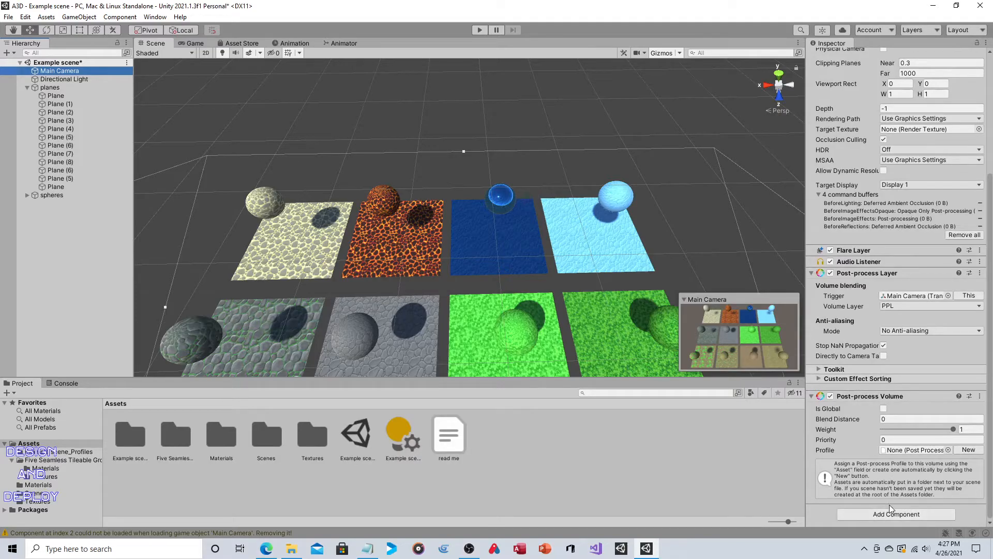
Assign Main Camera Profile to the Main Camera's Post-process Volume and make the volume global.
{"action": "left_click", "coordinate": [948, 450]}
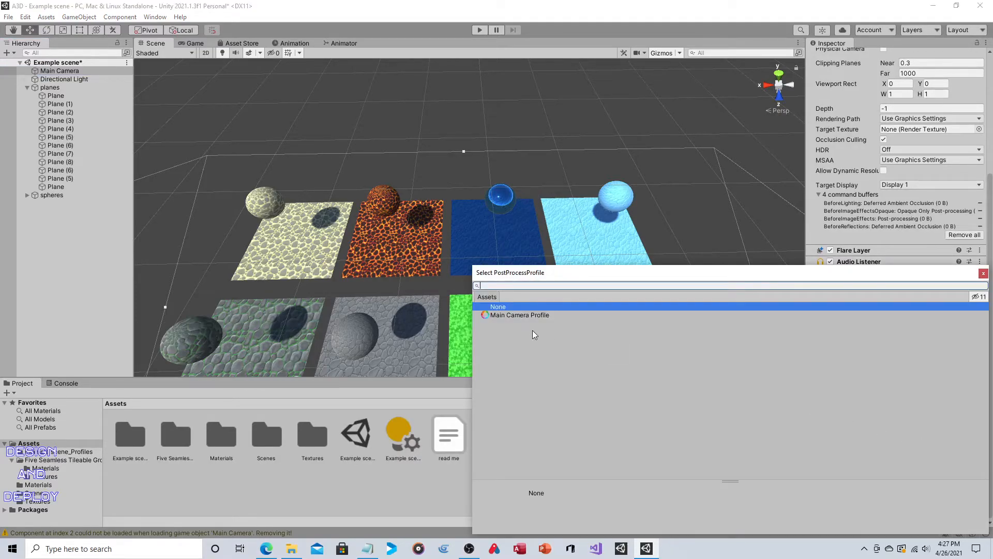
{"action": "double_click", "coordinate": [529, 315]}
{"action": "scroll", "coordinate": [824, 391], "scroll_direction": "down", "scroll_amount": 5}
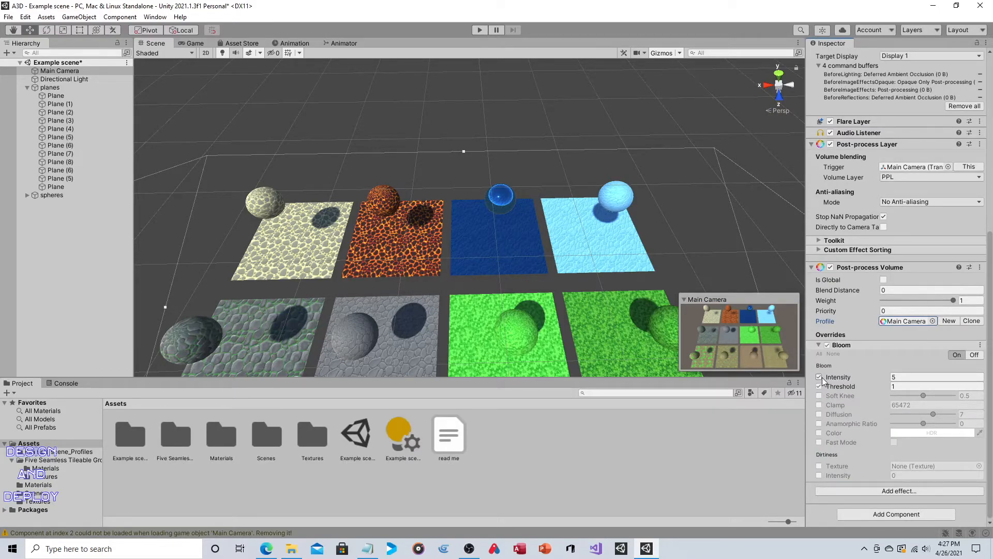
{"action": "left_click", "coordinate": [883, 280]}
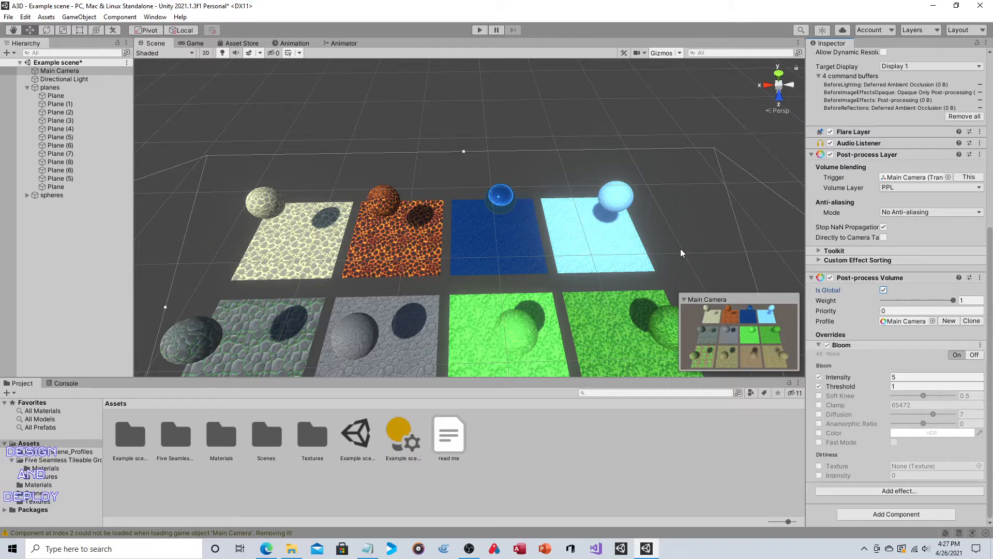
Try an orange hue and different brightnesses for the Lava material's emission colour by way of its textured plane, then return it to black.
{"action": "middle_click_drag", "start_coordinate": [681, 248], "coordinate": [672, 251]}
{"action": "left_click", "coordinate": [396, 264]}
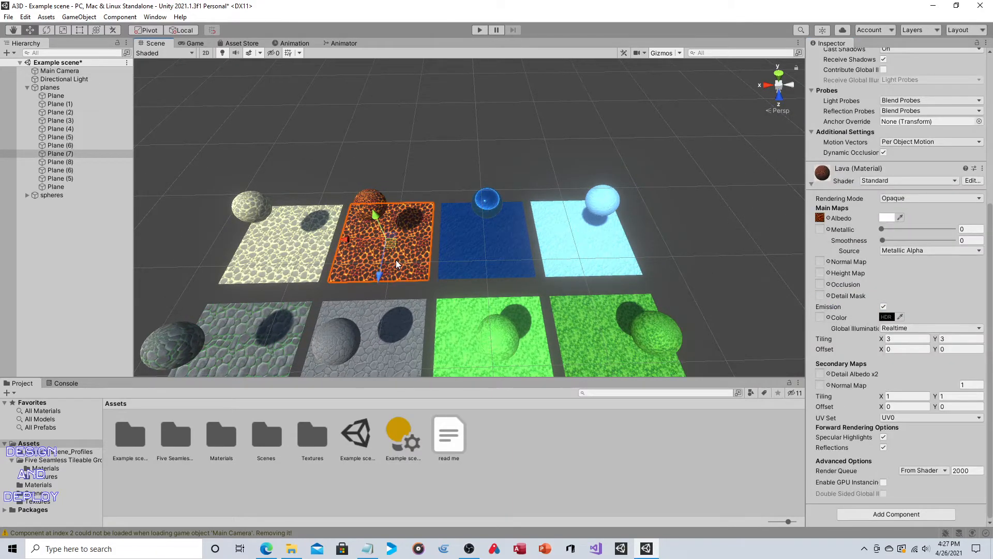
{"action": "middle_click_drag", "start_coordinate": [445, 156], "coordinate": [528, 158]}
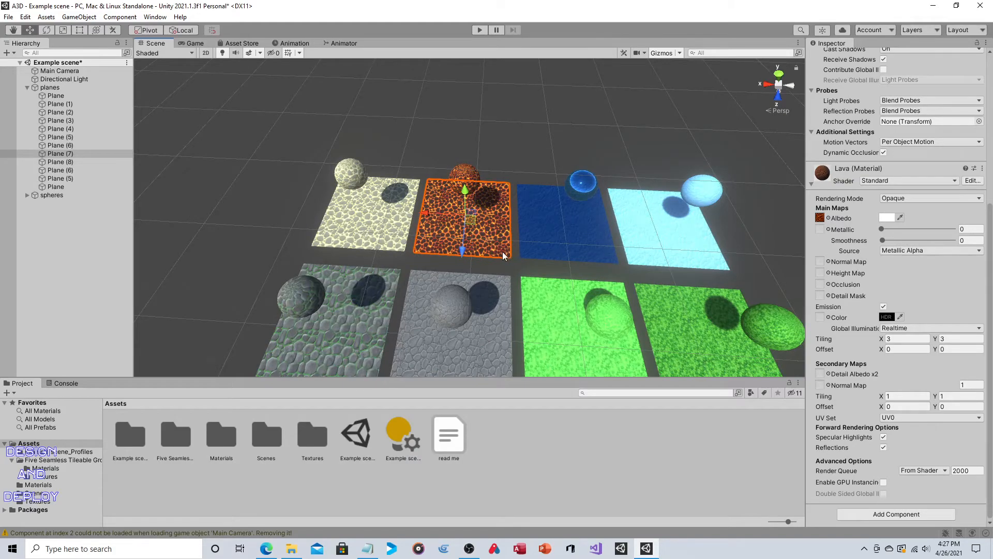
{"action": "left_click", "coordinate": [886, 317]}
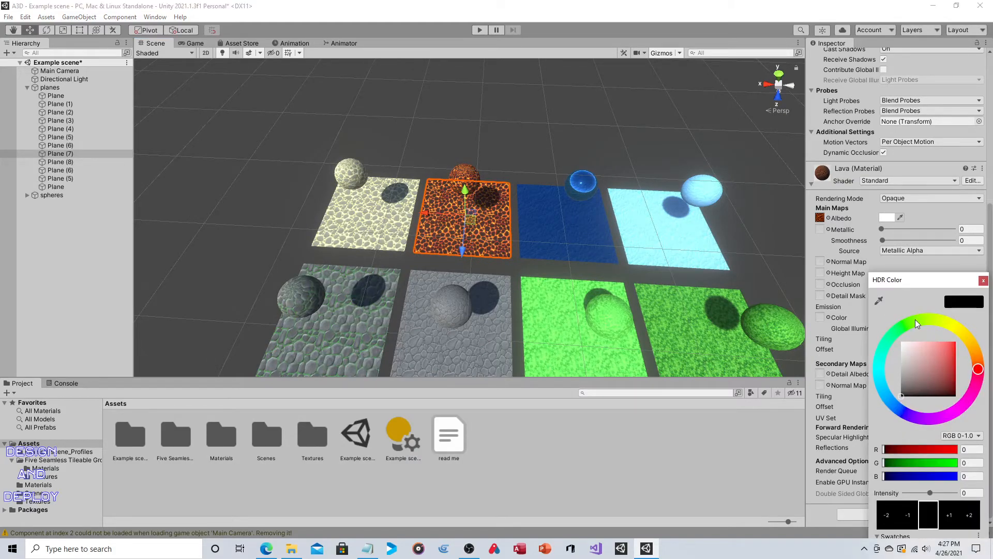
{"action": "left_click", "coordinate": [984, 357]}
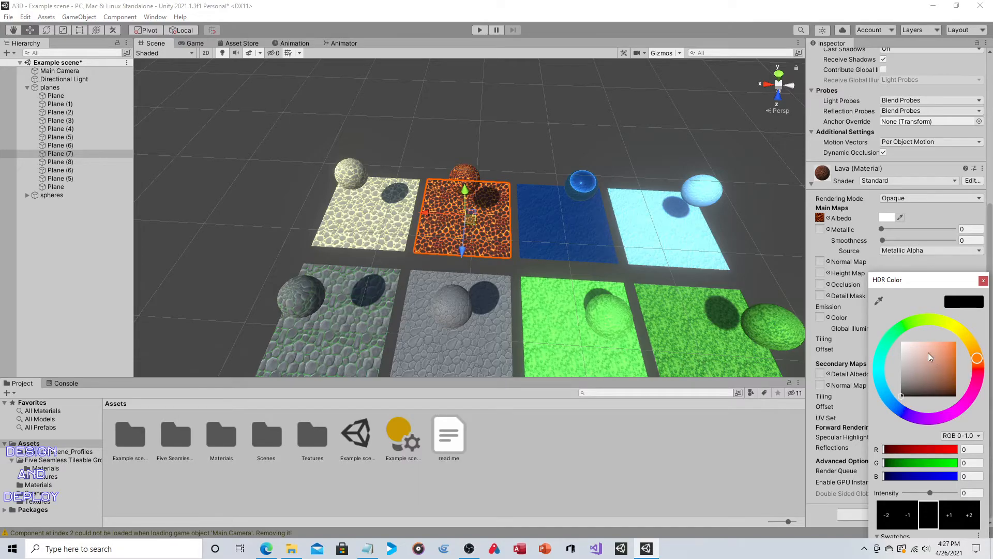
{"action": "left_click_drag", "start_coordinate": [909, 347], "coordinate": [901, 342]}
{"action": "mouse_move", "coordinate": [941, 373]}
{"action": "left_mouse_down"}
{"action": "mouse_move", "coordinate": [883, 413]}
{"action": "mouse_move", "coordinate": [909, 386]}
{"action": "mouse_move", "coordinate": [919, 395]}
{"action": "mouse_move", "coordinate": [936, 383]}
{"action": "mouse_move", "coordinate": [932, 404]}
{"action": "left_mouse_up"}
{"action": "mouse_move", "coordinate": [716, 266]}
{"action": "right_mouse_down"}
{"action": "mouse_move", "coordinate": [709, 263]}
{"action": "mouse_move", "coordinate": [713, 276]}
{"action": "right_mouse_up"}
{"action": "middle_click_drag", "start_coordinate": [713, 276], "coordinate": [678, 240]}
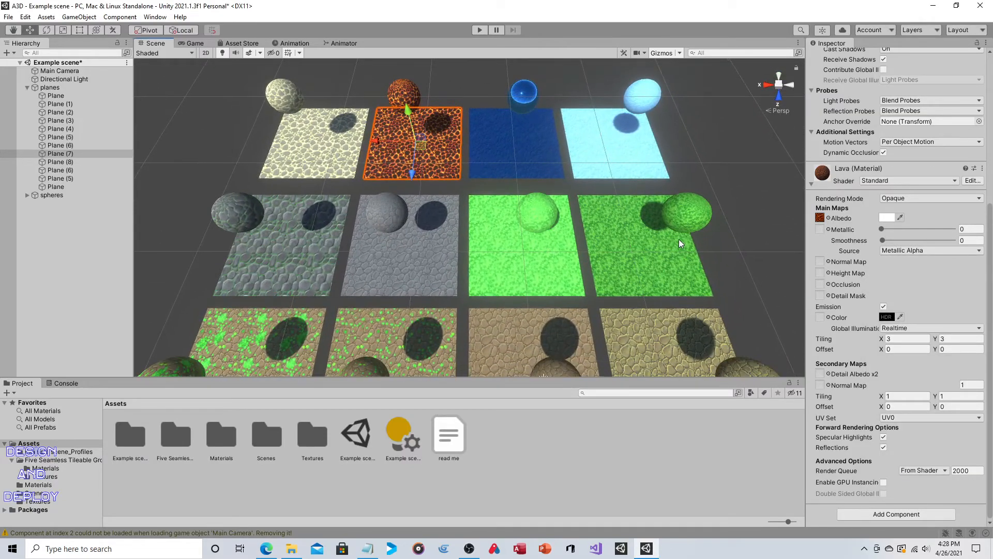